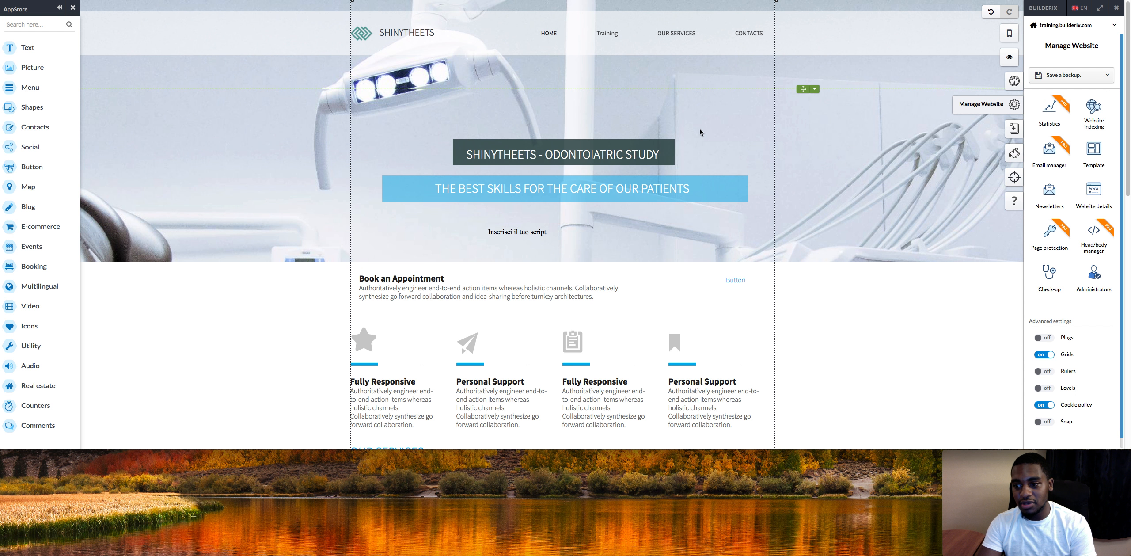
left_click(1095, 152)
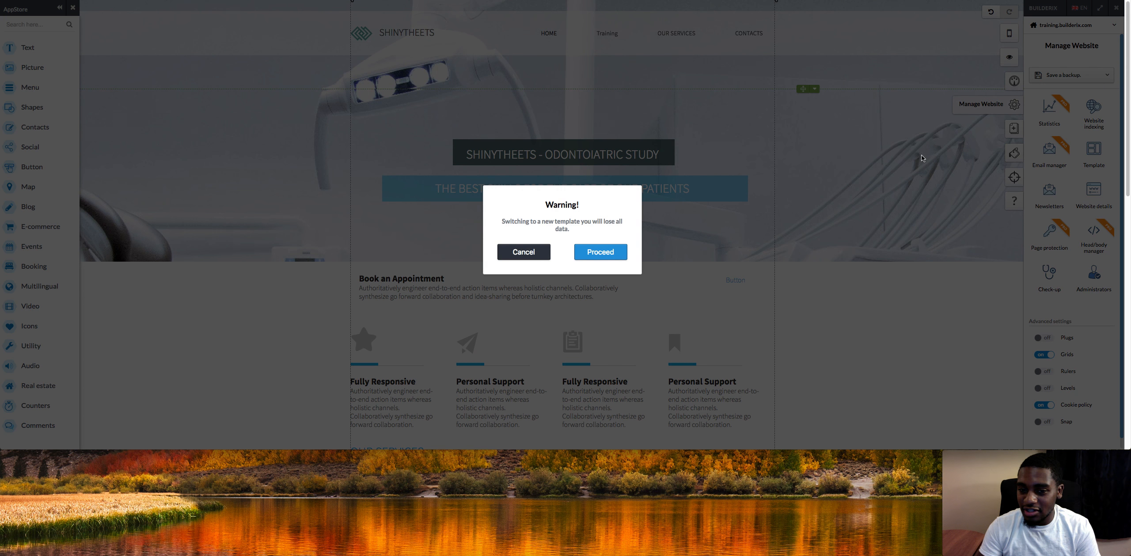
left_click(599, 252)
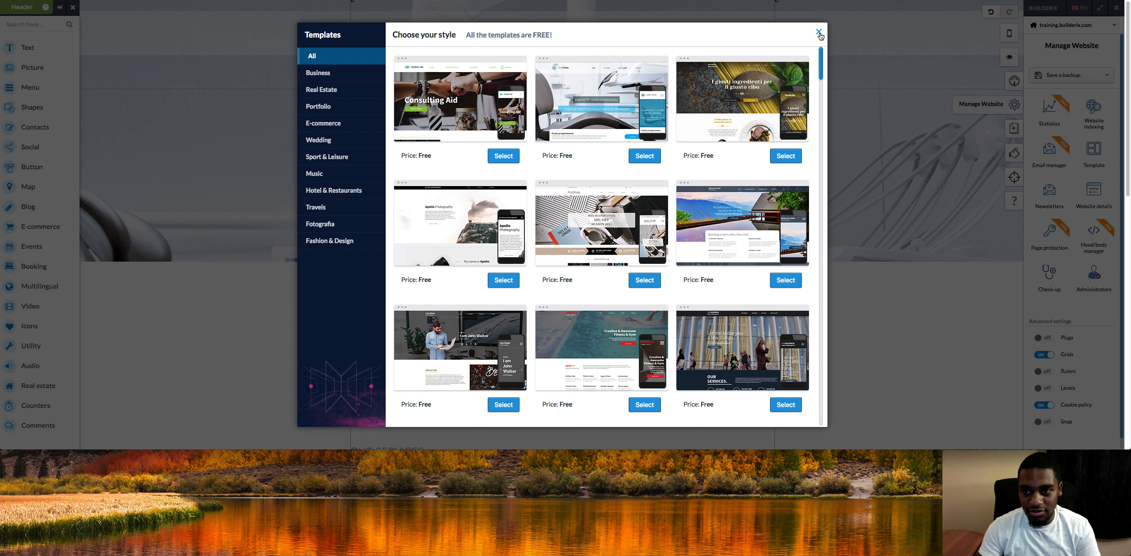
left_click(819, 33)
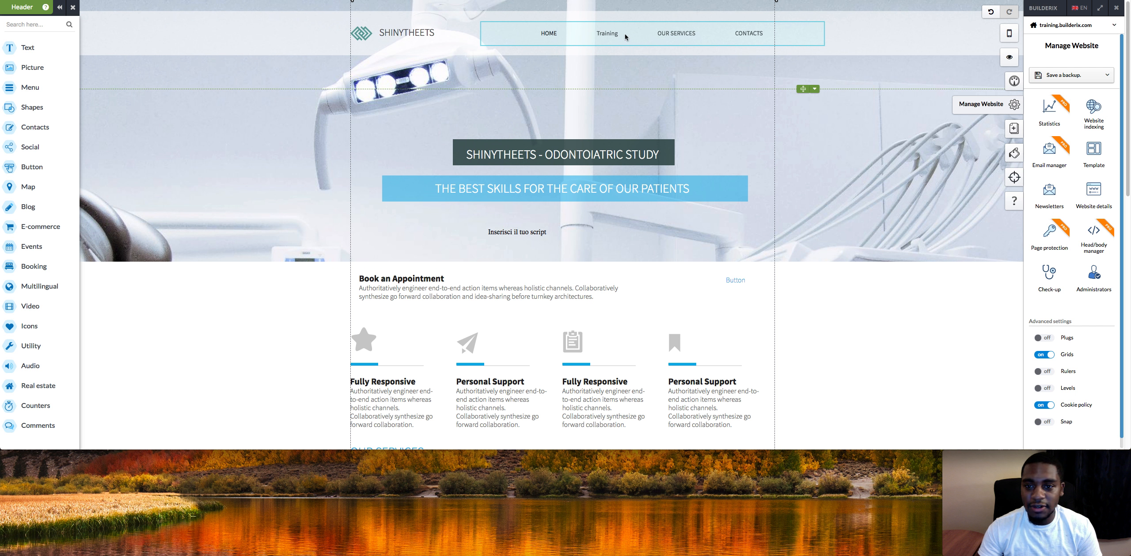
Open the Training page from the site's navigation menu.
left_click(605, 37)
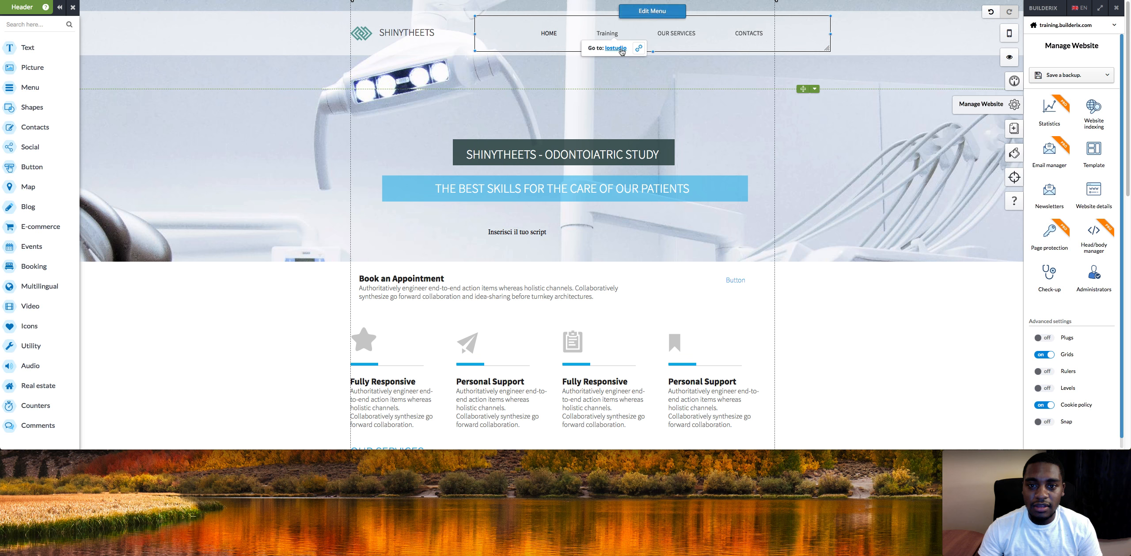
left_click(617, 48)
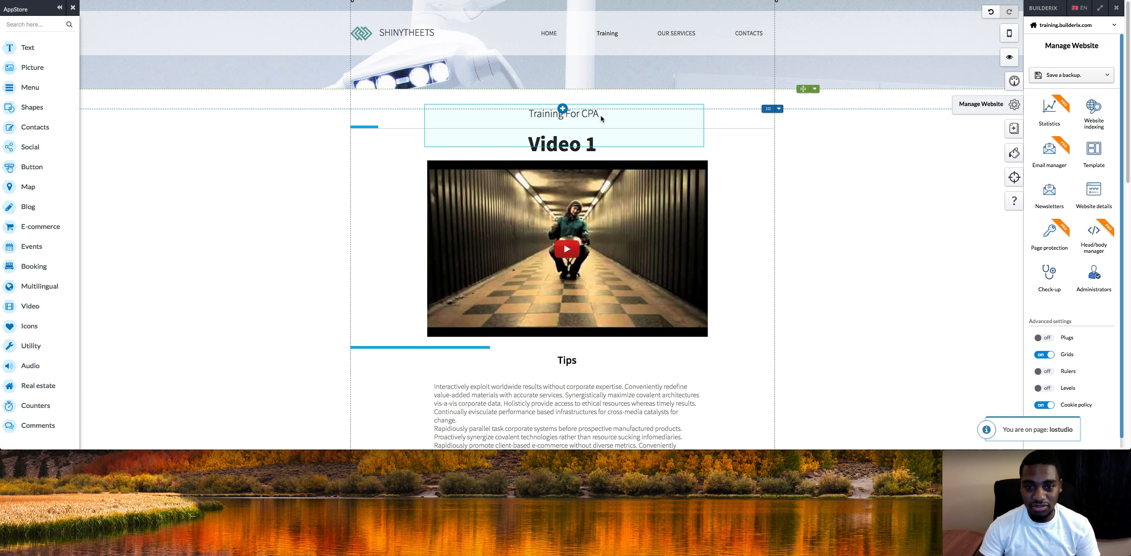
scroll(1016, 67, "down", 2)
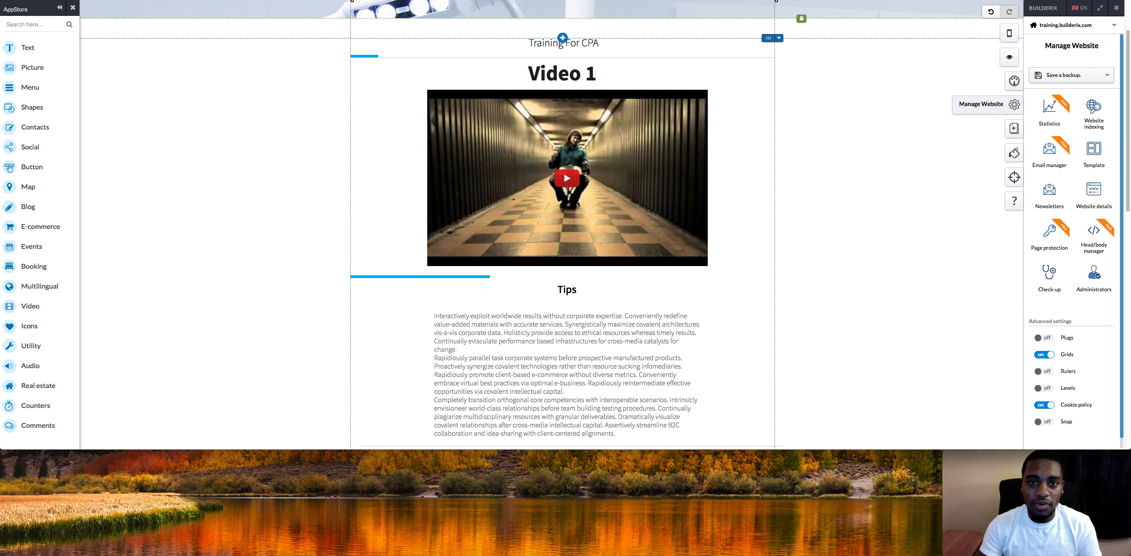
Replace Video 1's YouTube link with the URL of the video open in the YouTube tab.
left_click(521, 1)
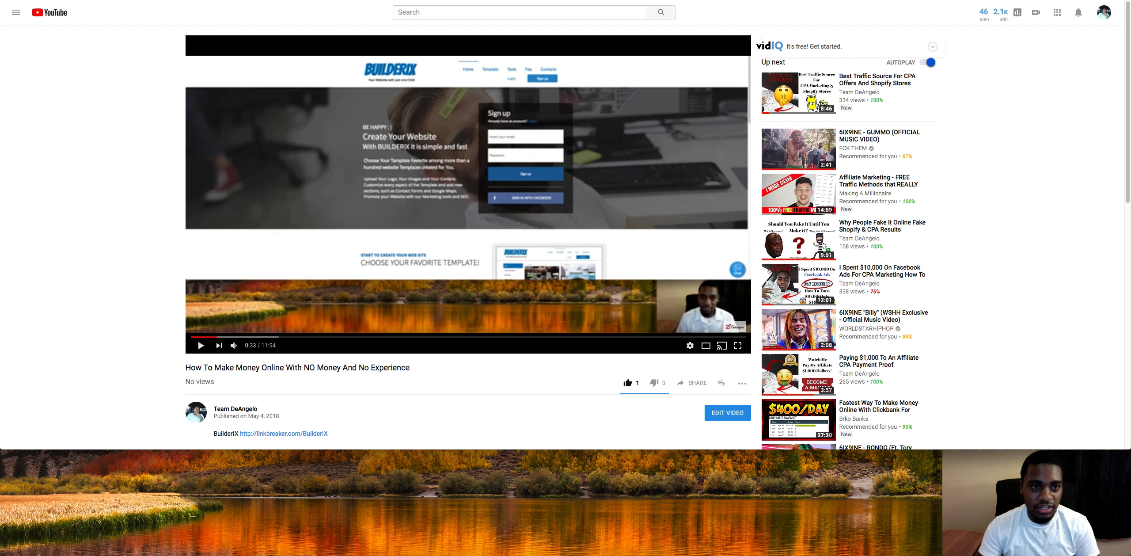
left_click(354, 1)
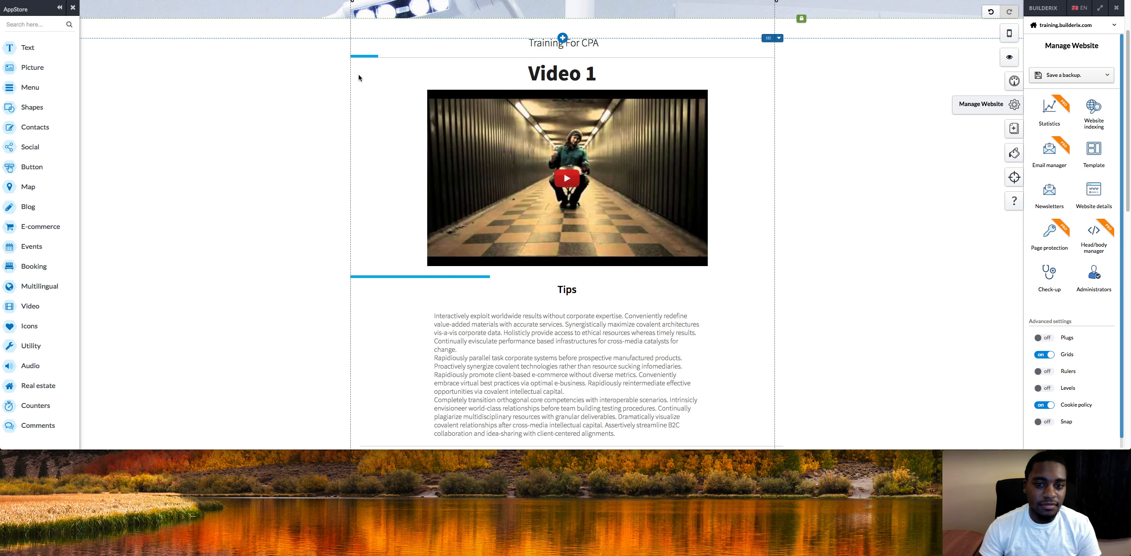
left_click(511, 159)
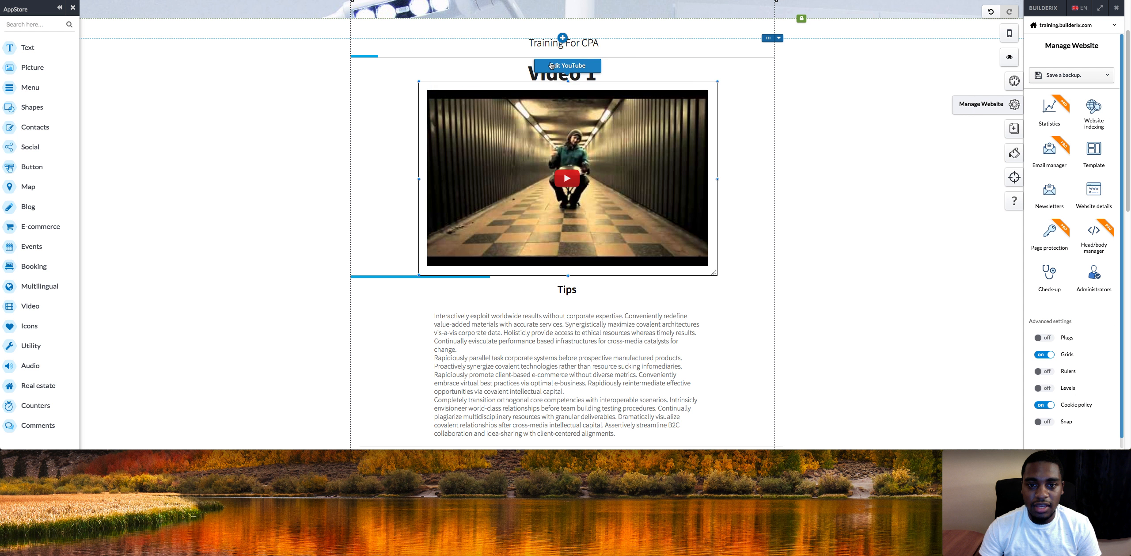
left_click(566, 61)
left_click(565, 67)
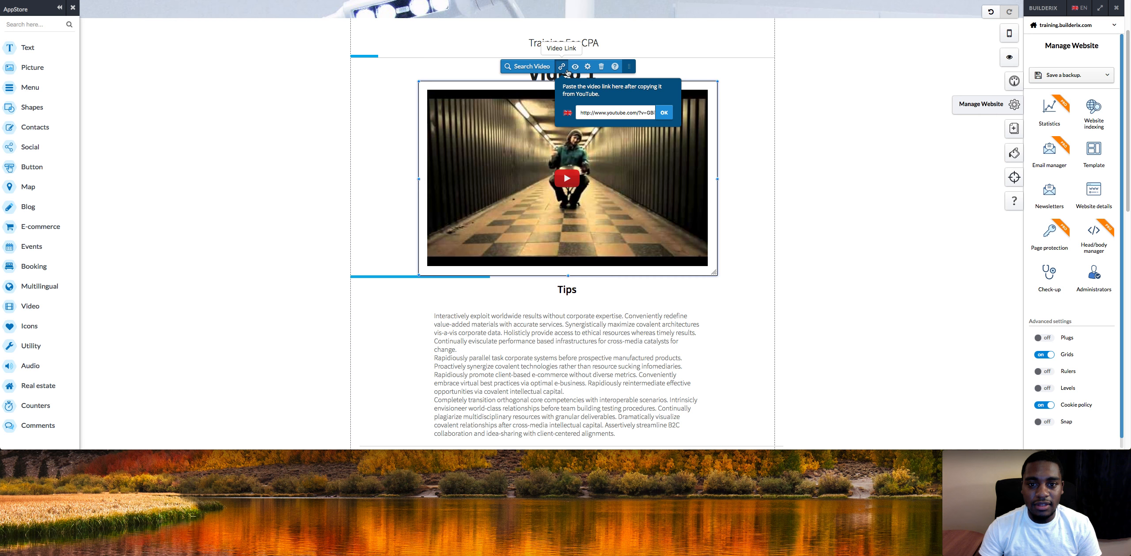
triple_click(594, 113)
key("ctrl+v")
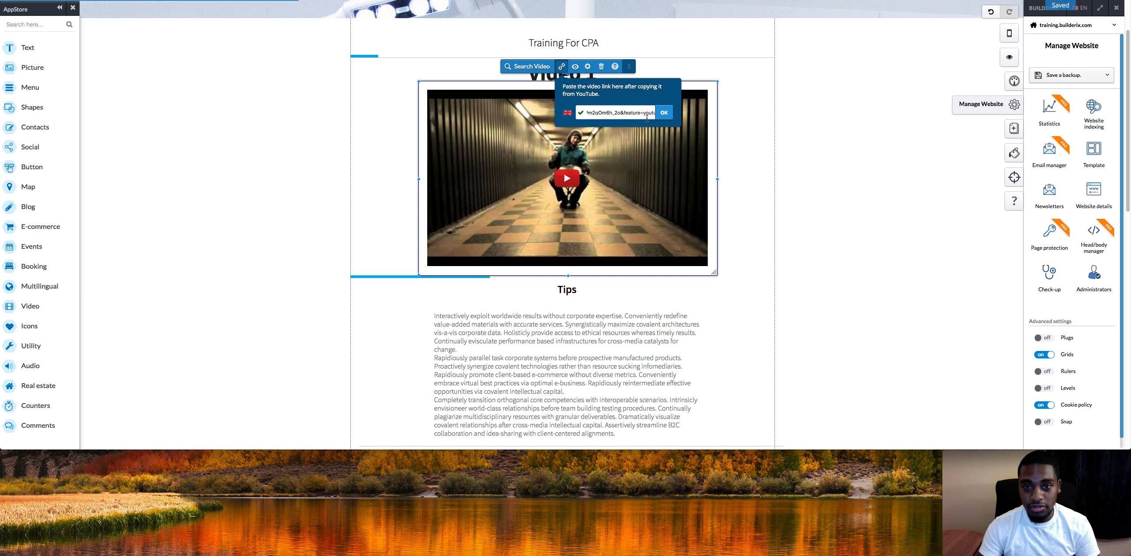
left_click(669, 113)
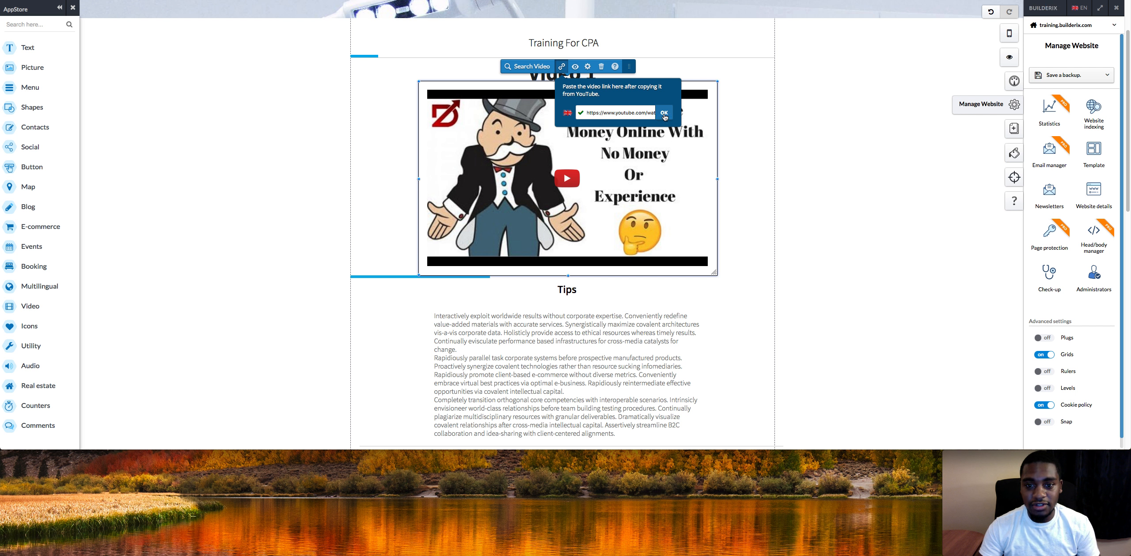
left_click(786, 120)
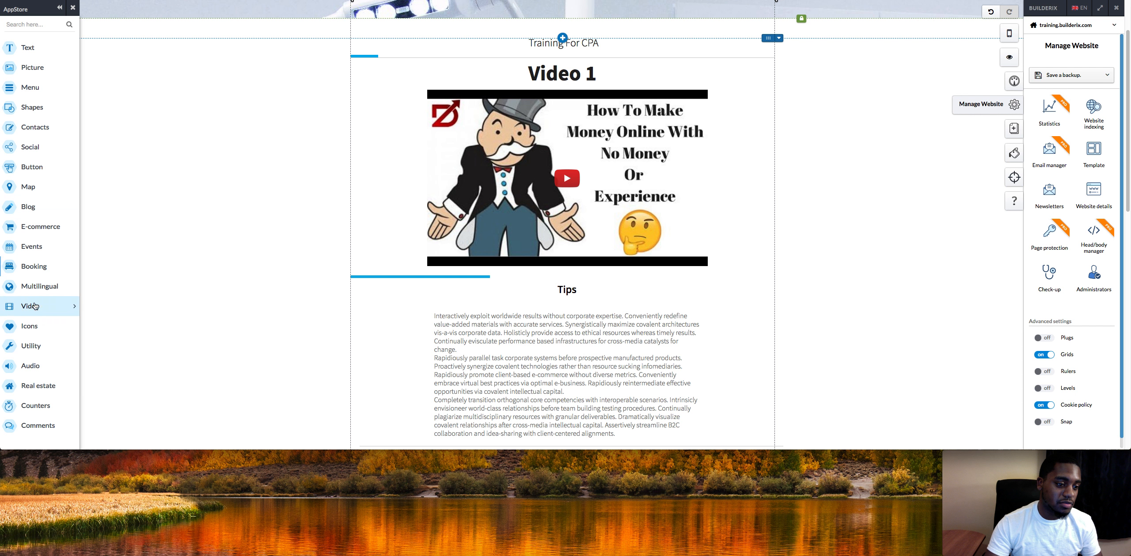
left_click(53, 306)
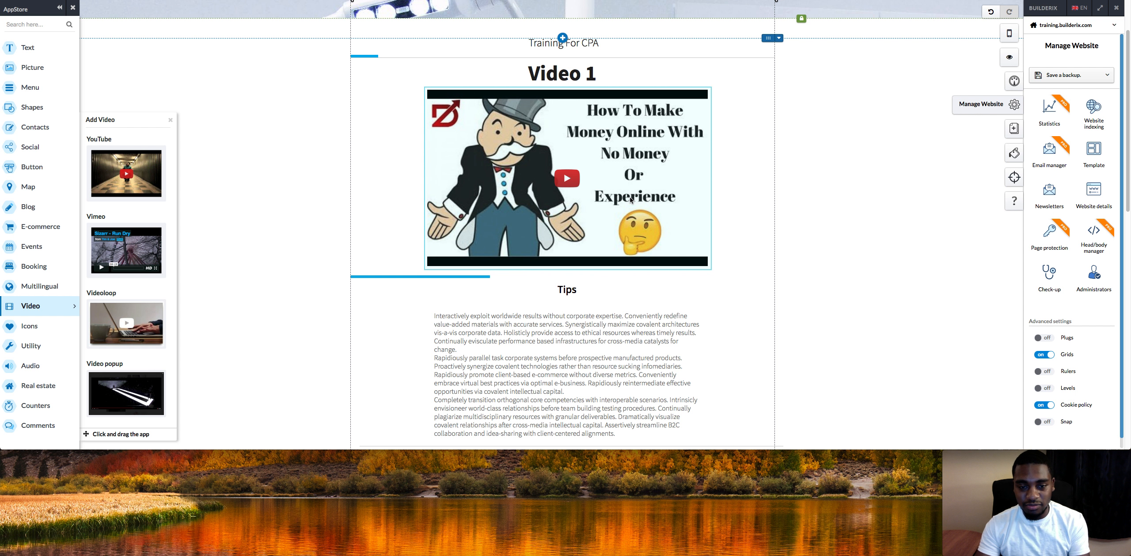
left_click(287, 224)
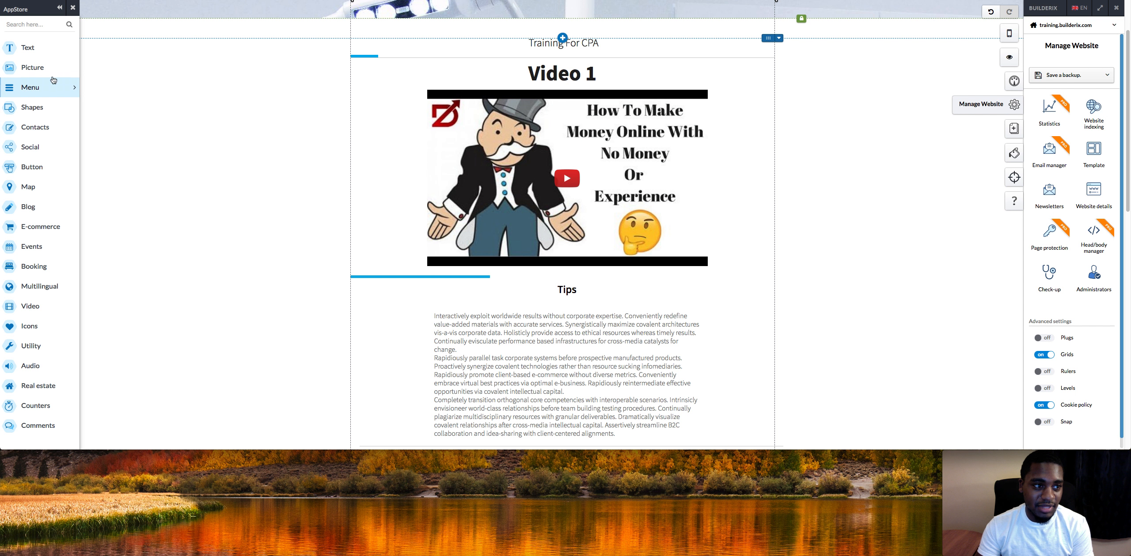
left_click(34, 54)
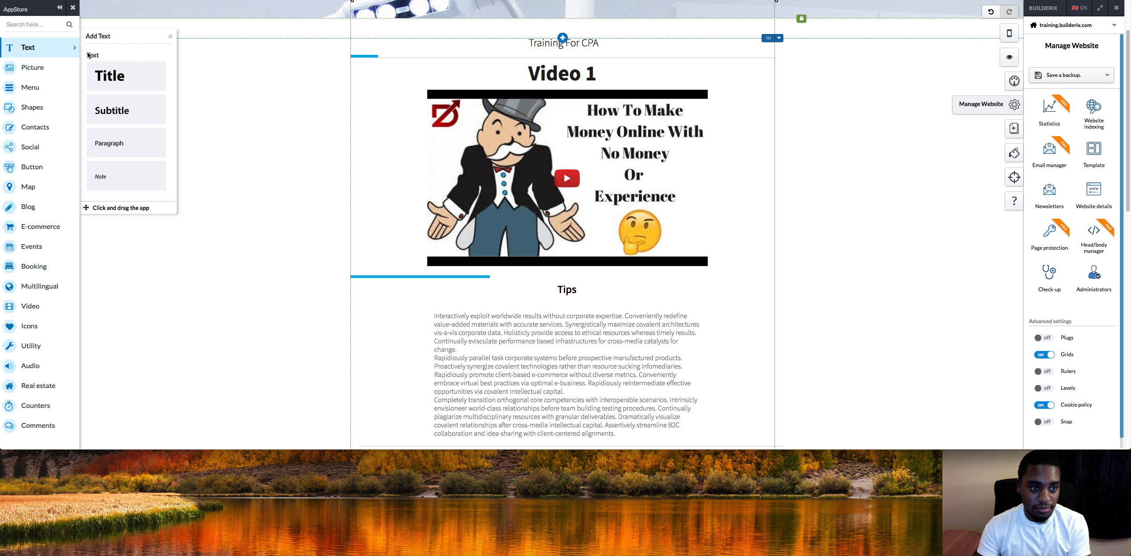
left_click_drag(102, 70, 134, 71)
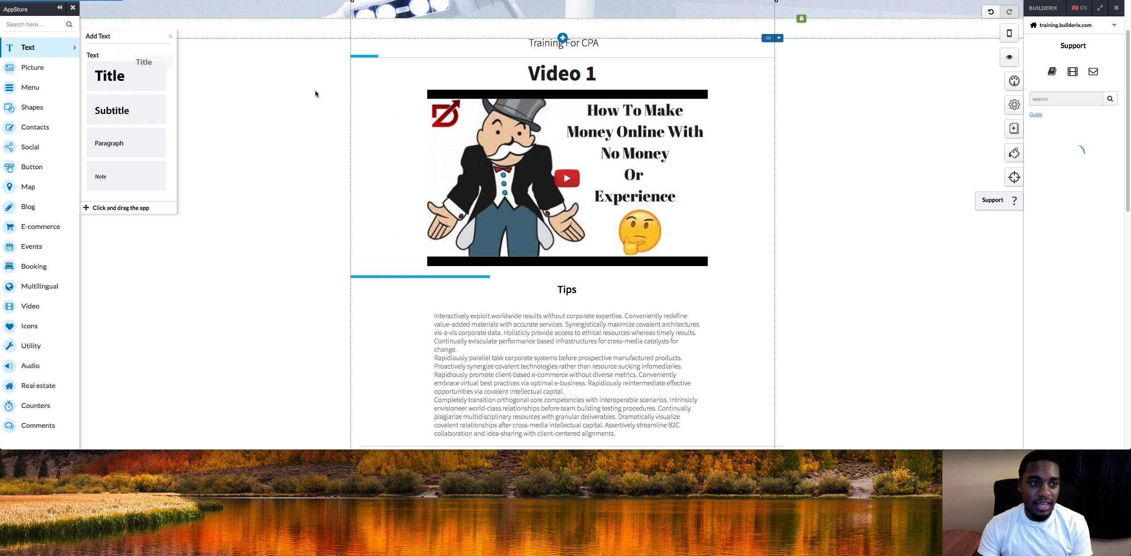
right_click(204, 82)
left_click(239, 272)
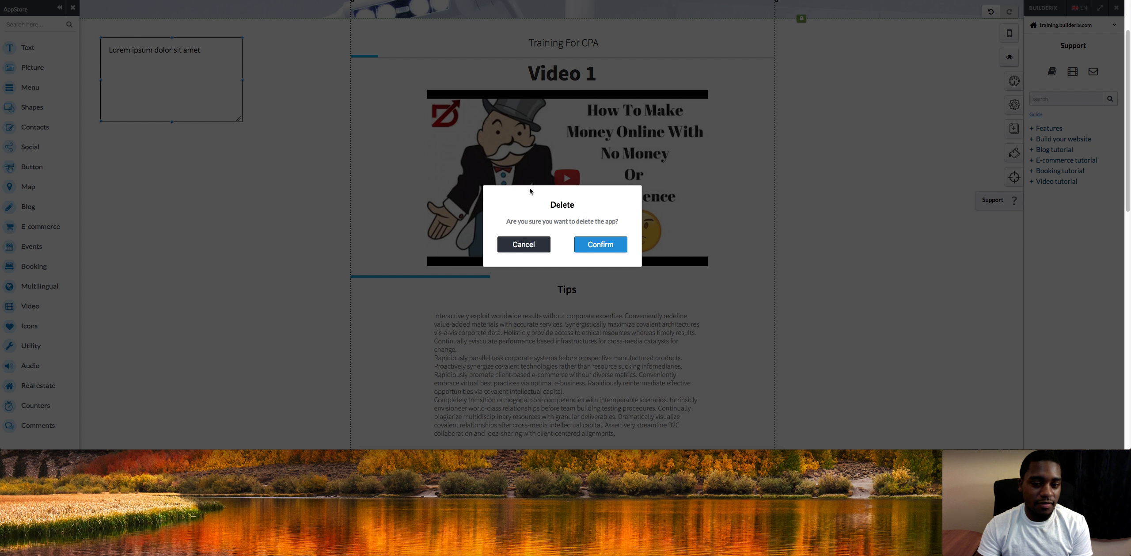
left_click(601, 246)
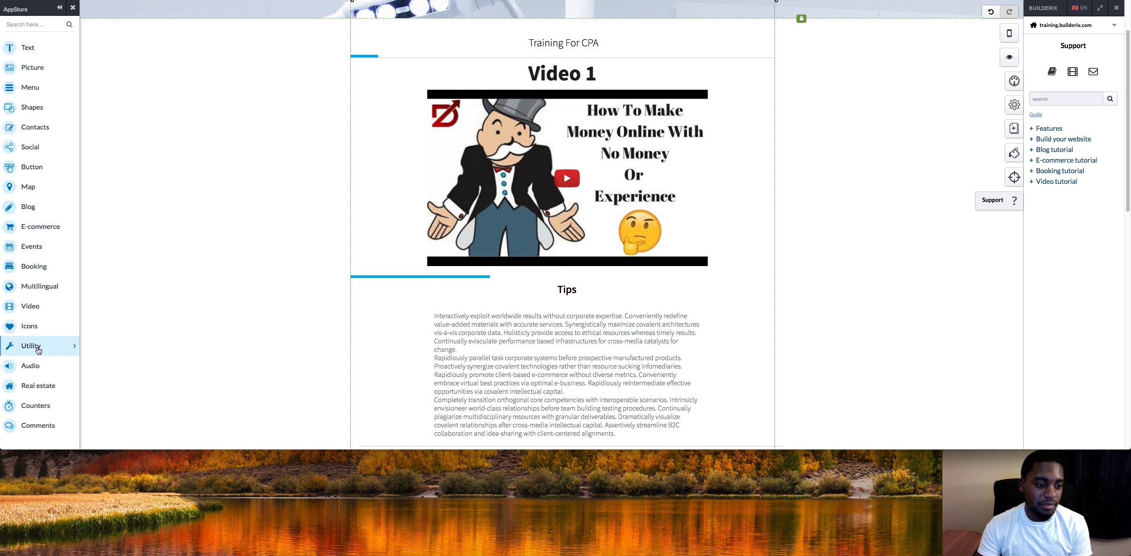
left_click(37, 308)
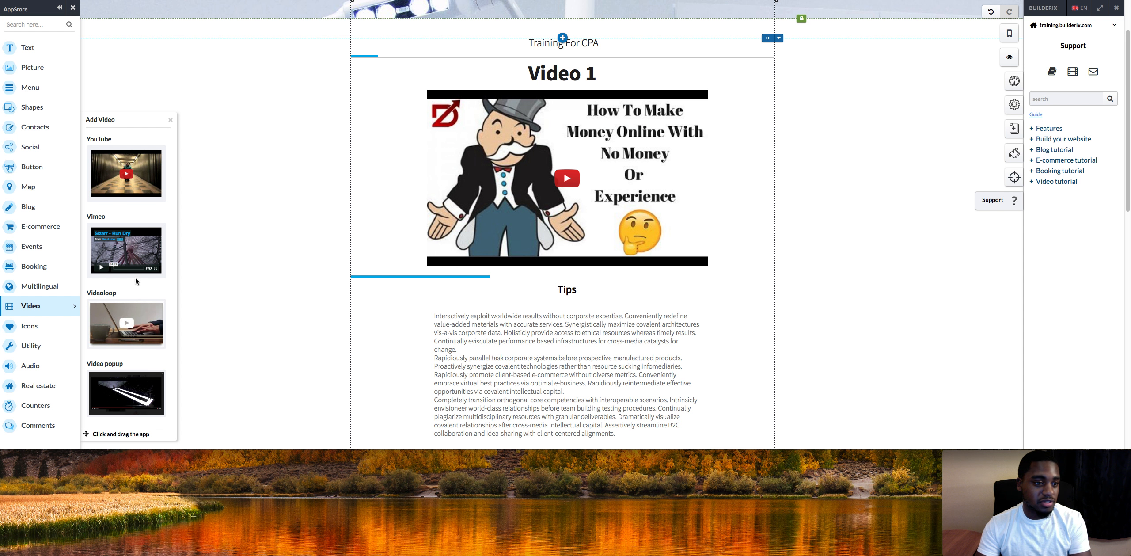
left_click(55, 346)
mouse_move(130, 121)
left_click_drag(130, 120, 197, 139)
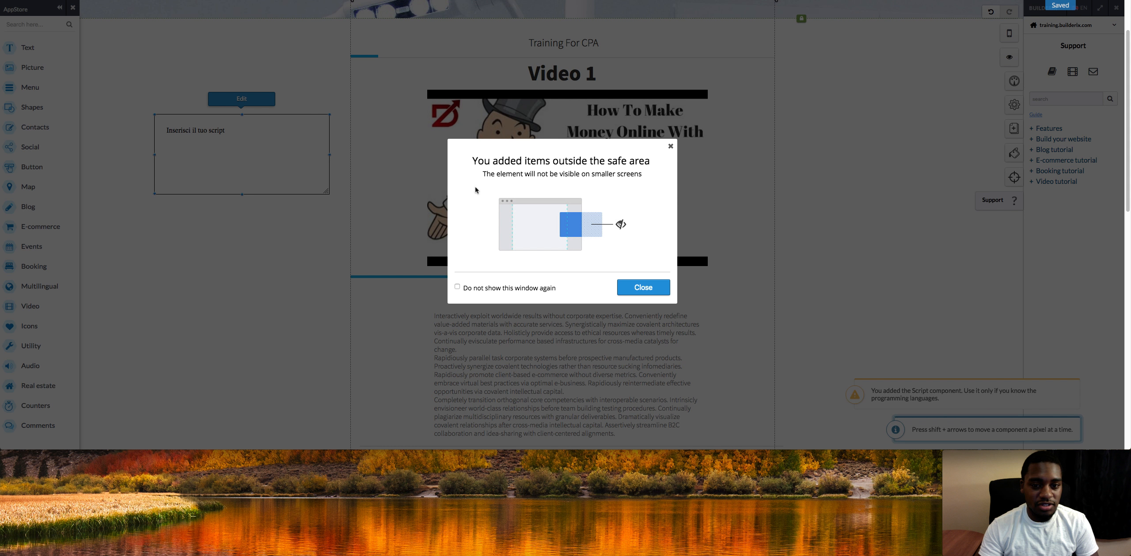
left_click(643, 286)
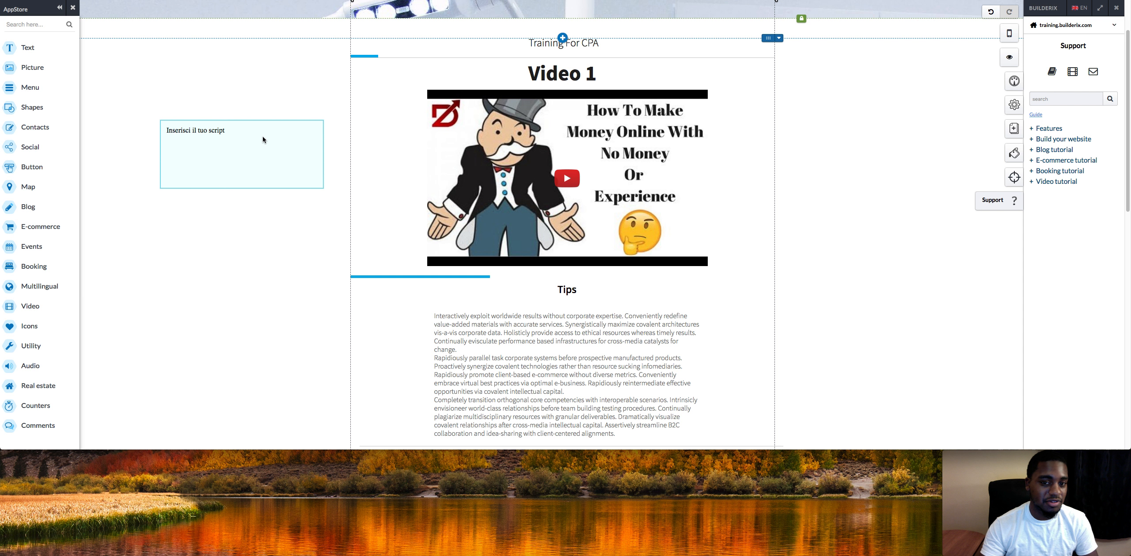
right_click(236, 146)
mouse_move(239, 243)
left_click(259, 333)
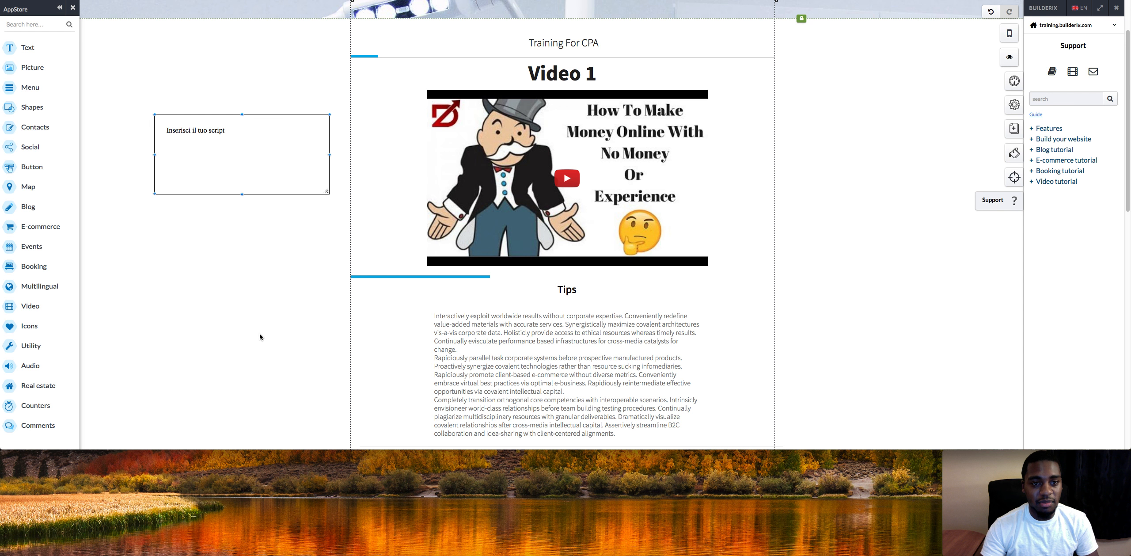
left_click(616, 244)
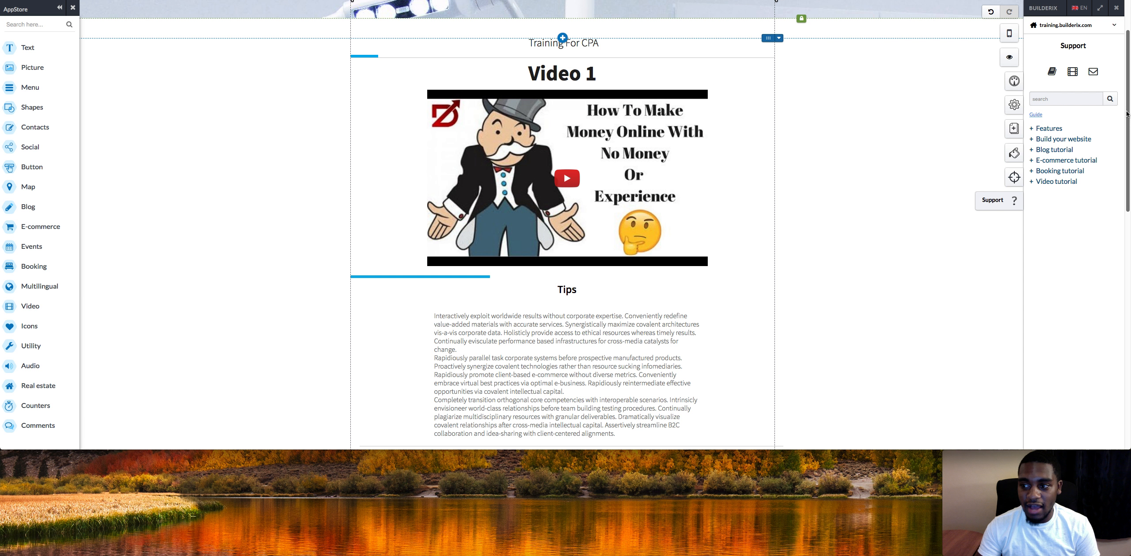
scroll(1127, 113, "down", 2)
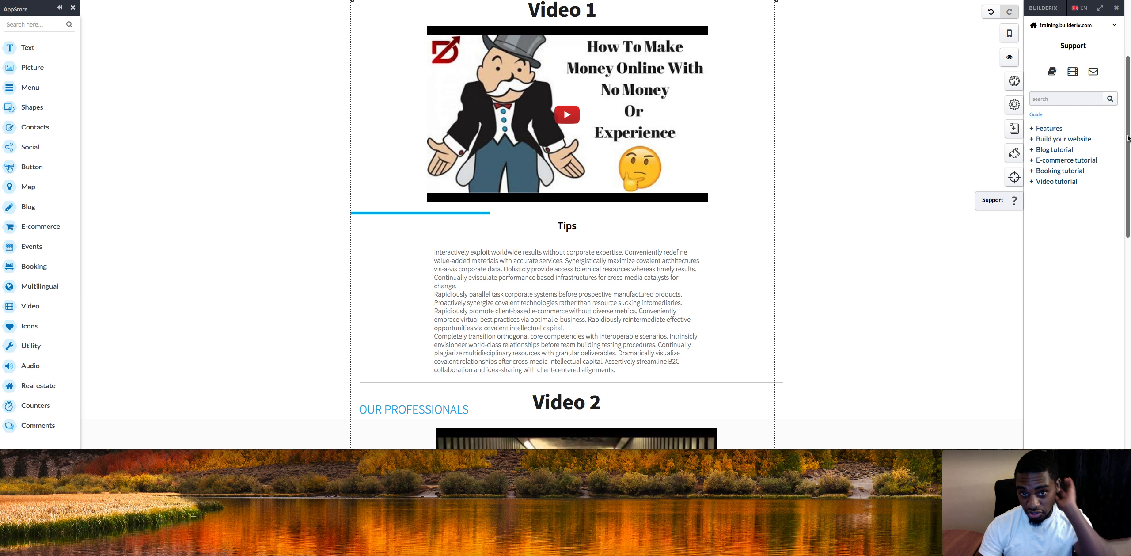
scroll(1121, 106, "up", 2)
scroll(1118, 133, "down", 4)
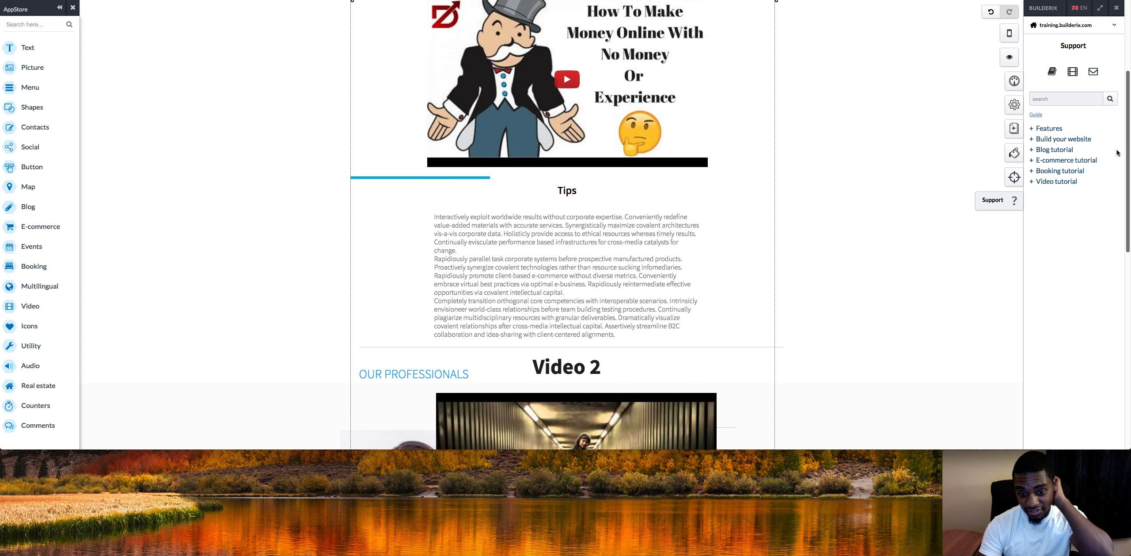
scroll(1117, 151, "up", 4)
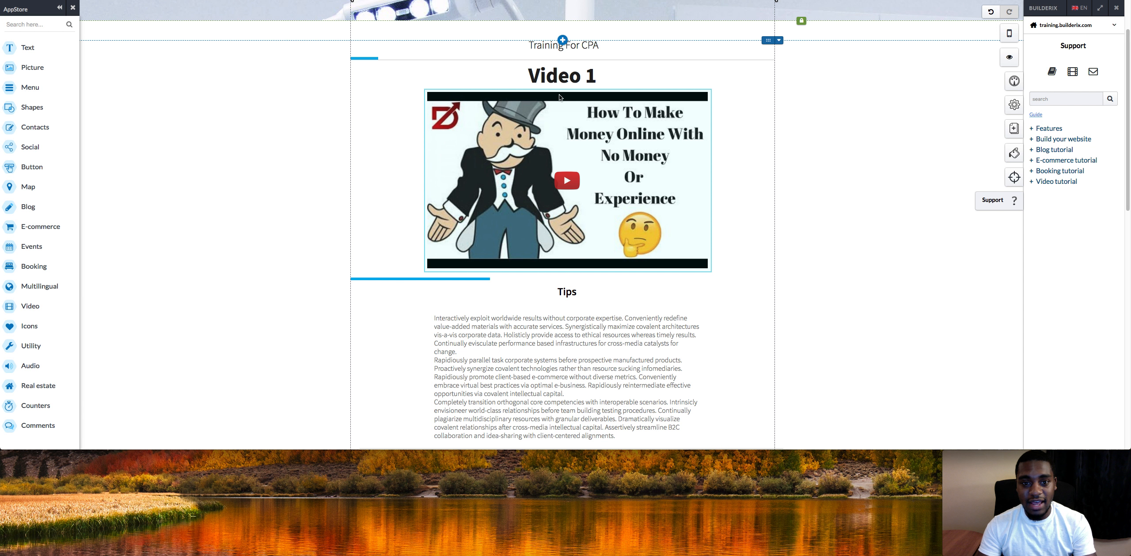
Delete the portrait picture and the OUR PROFESSIONALS heading from the Video 2 section.
left_click_drag(1121, 140, 1116, 269)
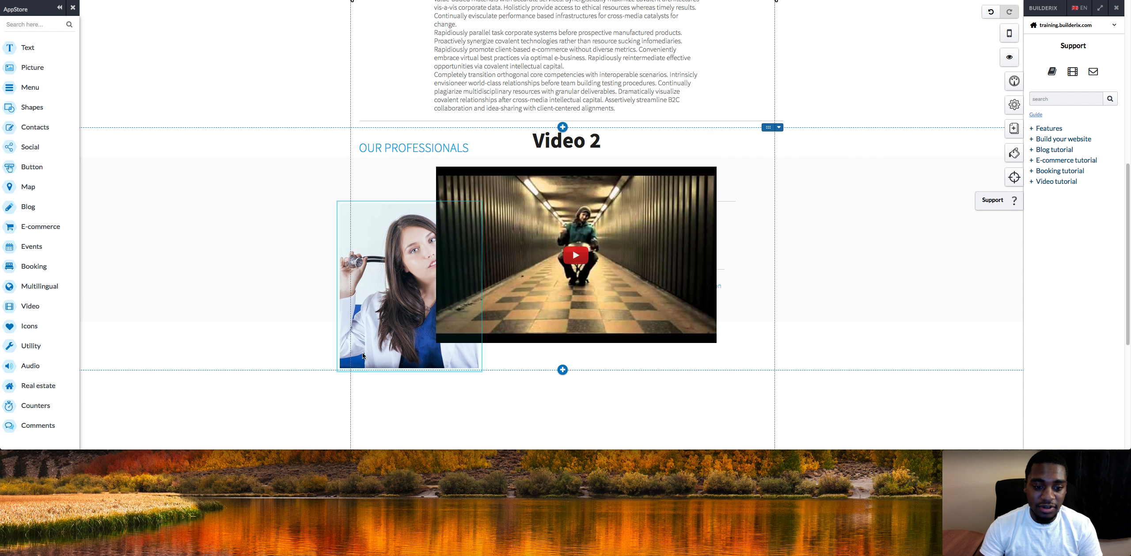
right_click(363, 351)
left_click(405, 438)
left_click(600, 244)
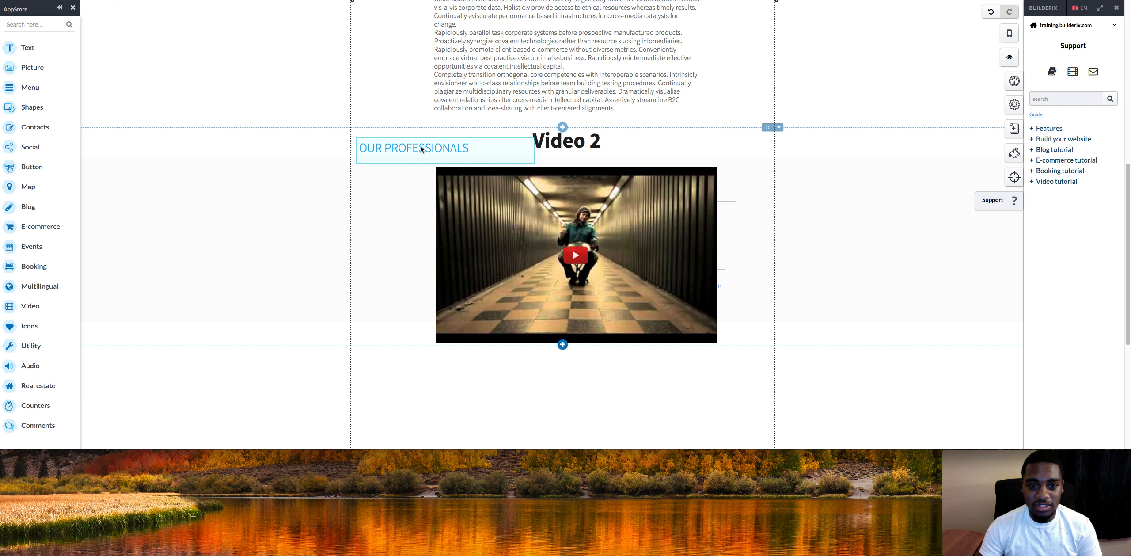
right_click(421, 149)
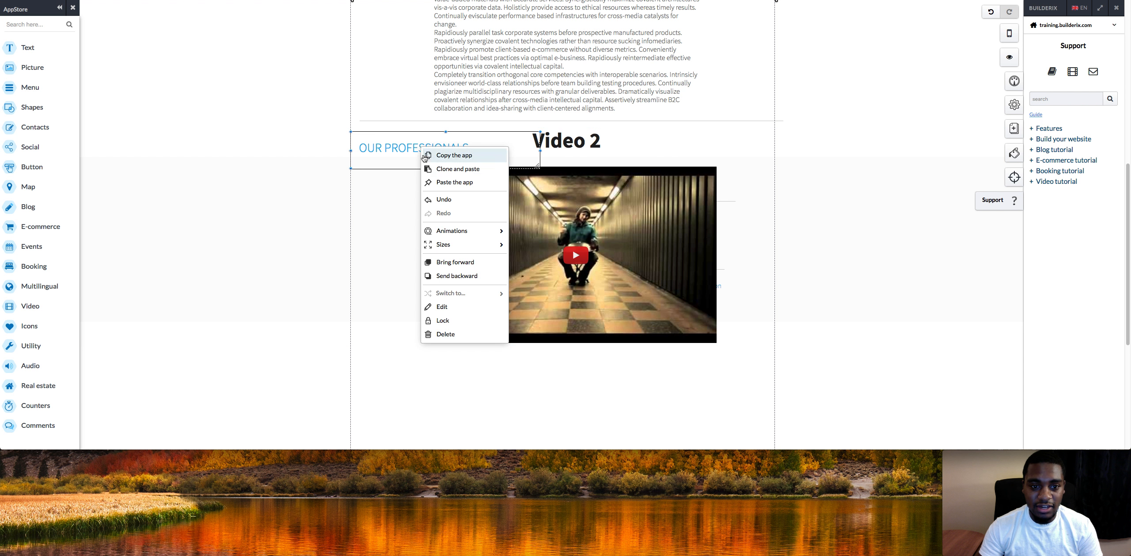
left_click(447, 338)
left_click(600, 243)
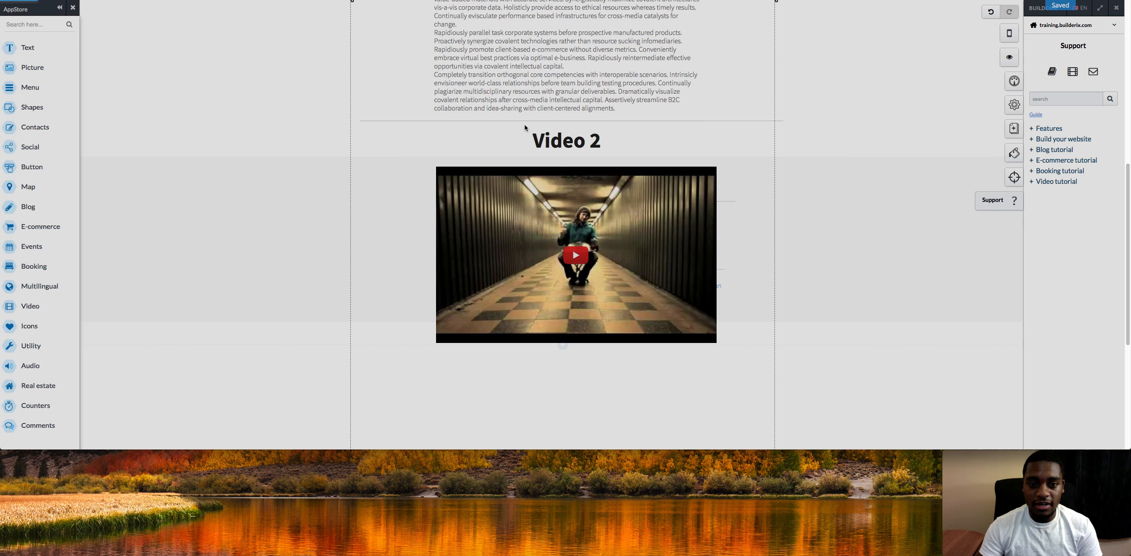
Copy the Tips text block from the Video 1 section and paste it beneath the Video 2 player.
right_click(519, 61)
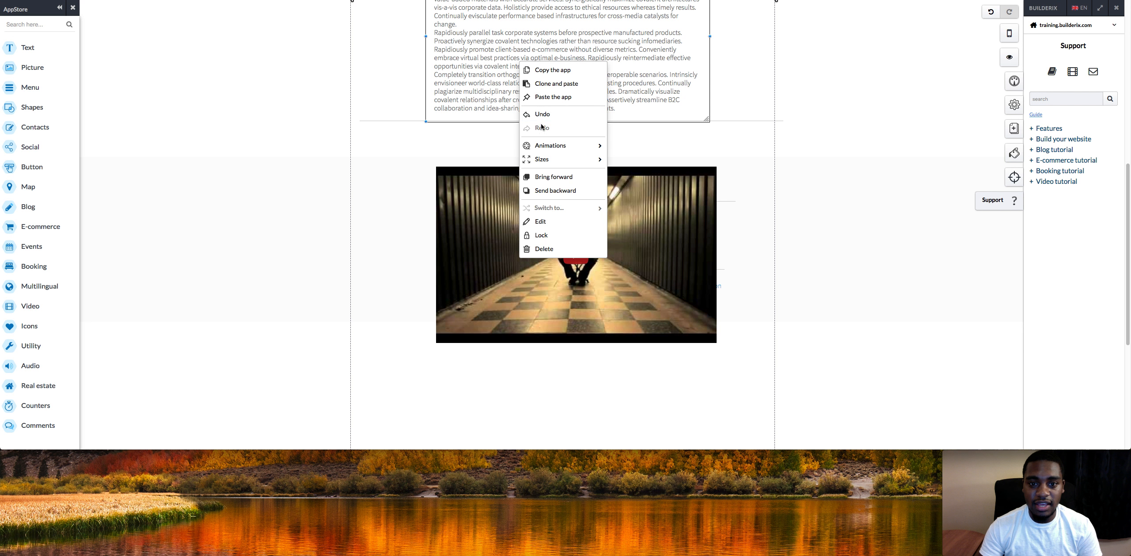
left_click(549, 72)
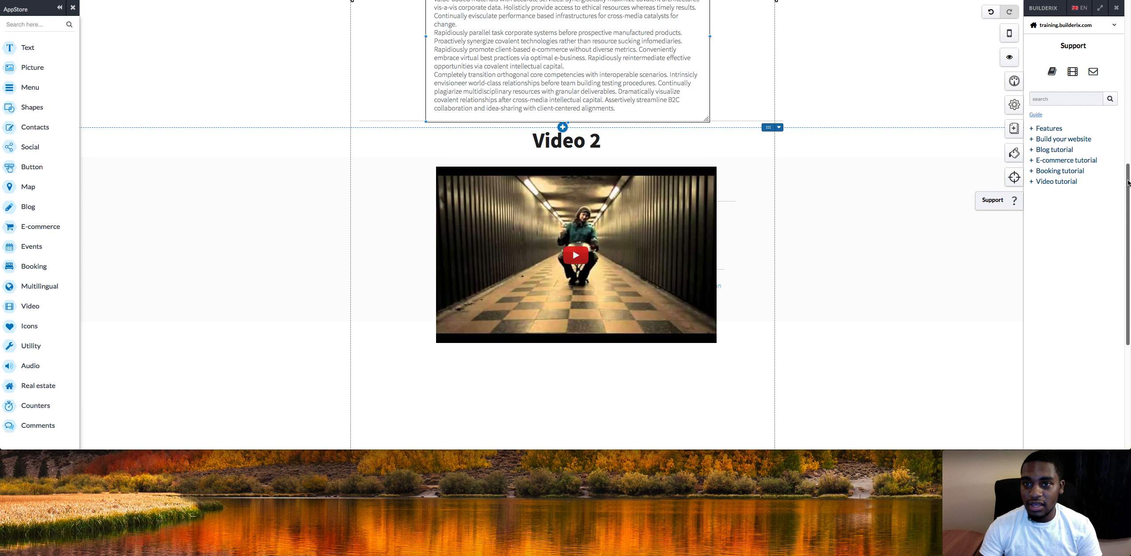
left_click_drag(1128, 182, 1128, 236)
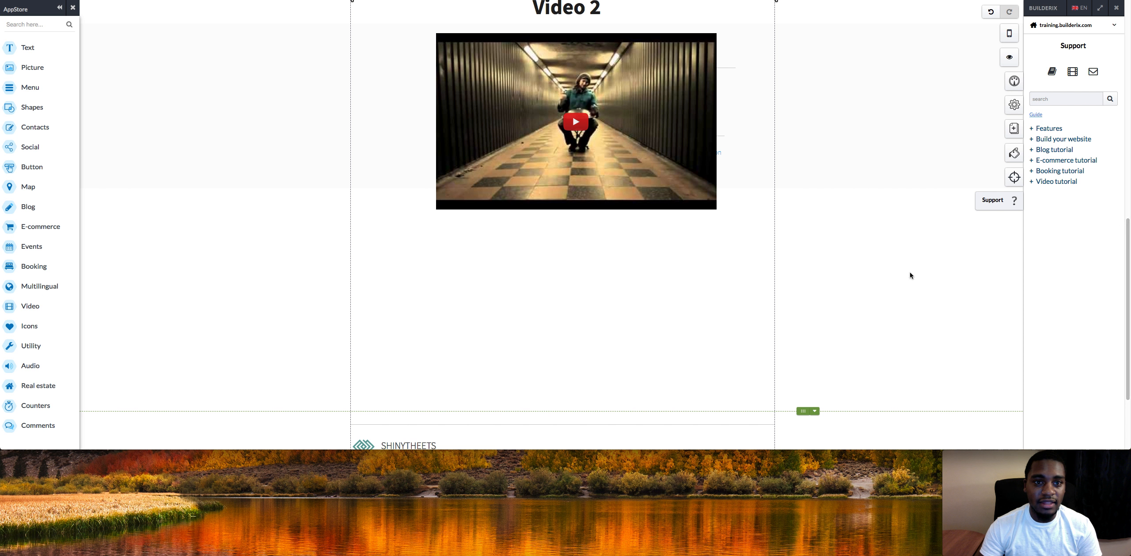
right_click(632, 304)
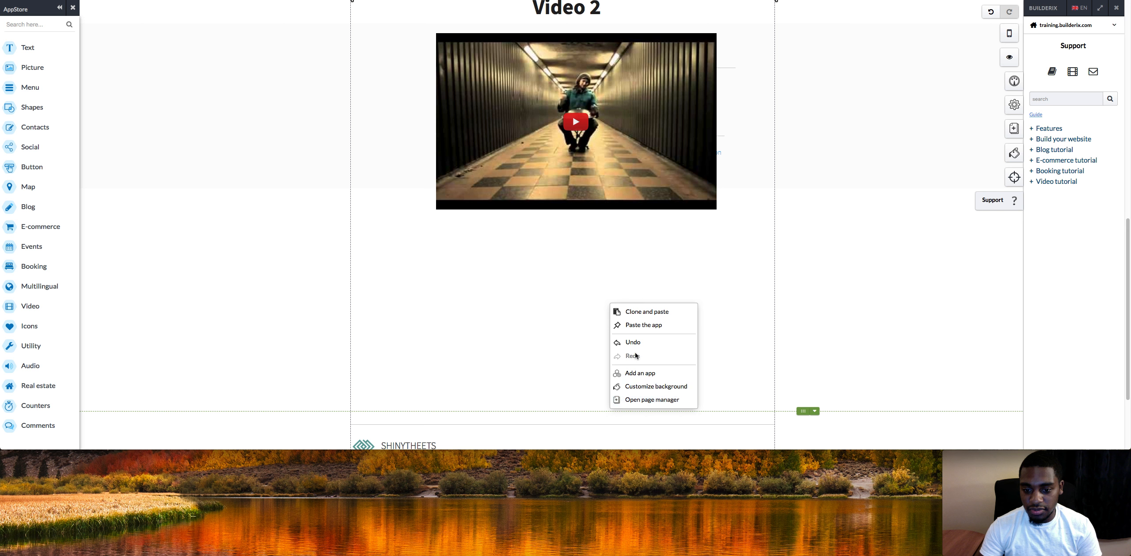
left_click(648, 327)
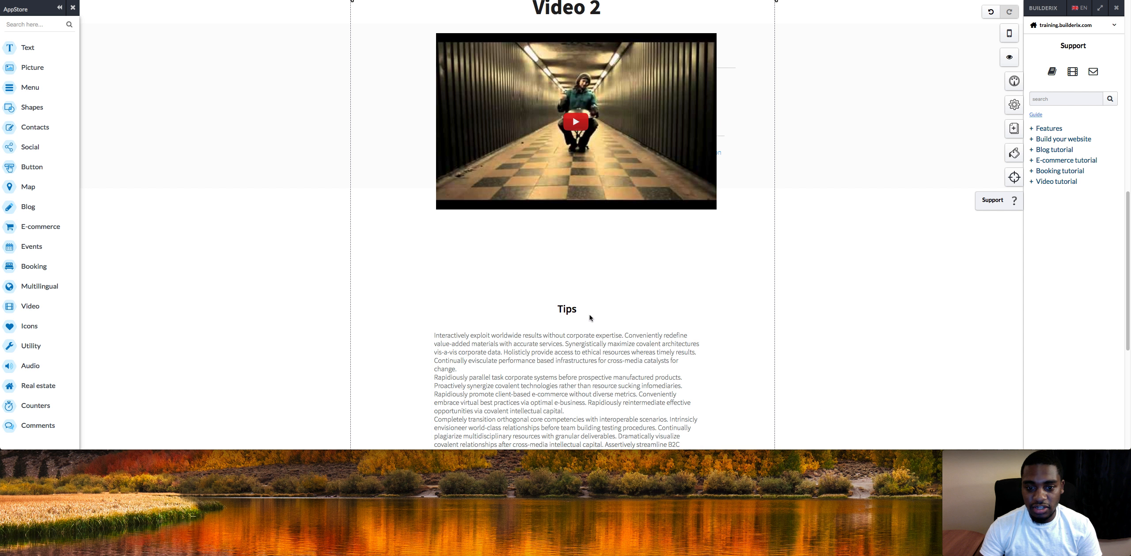
left_click_drag(592, 298, 589, 297)
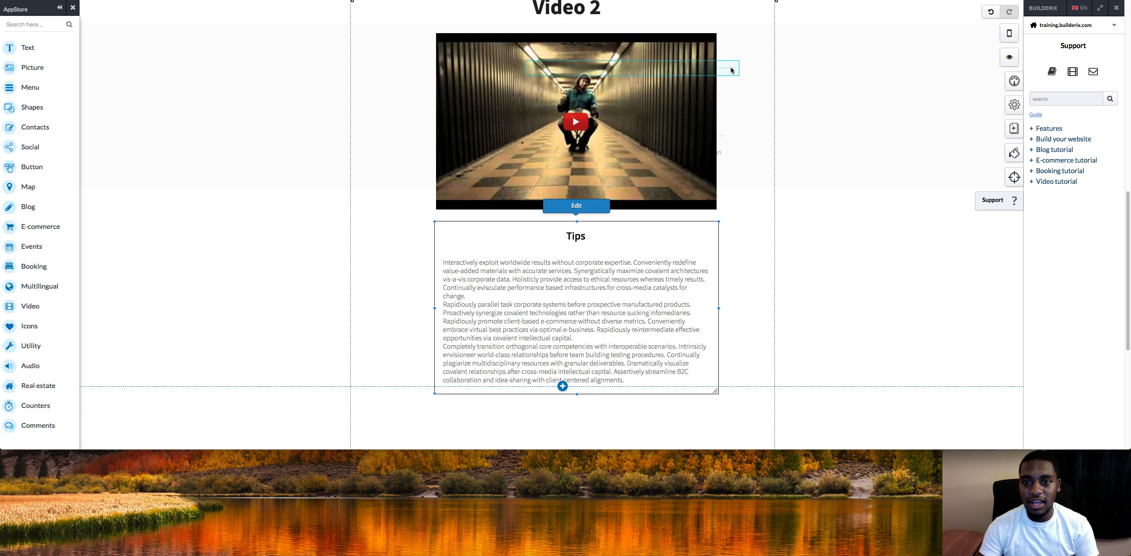
Delete the leftover empty elements overlapping the Video 2 player.
right_click(732, 67)
left_click(760, 253)
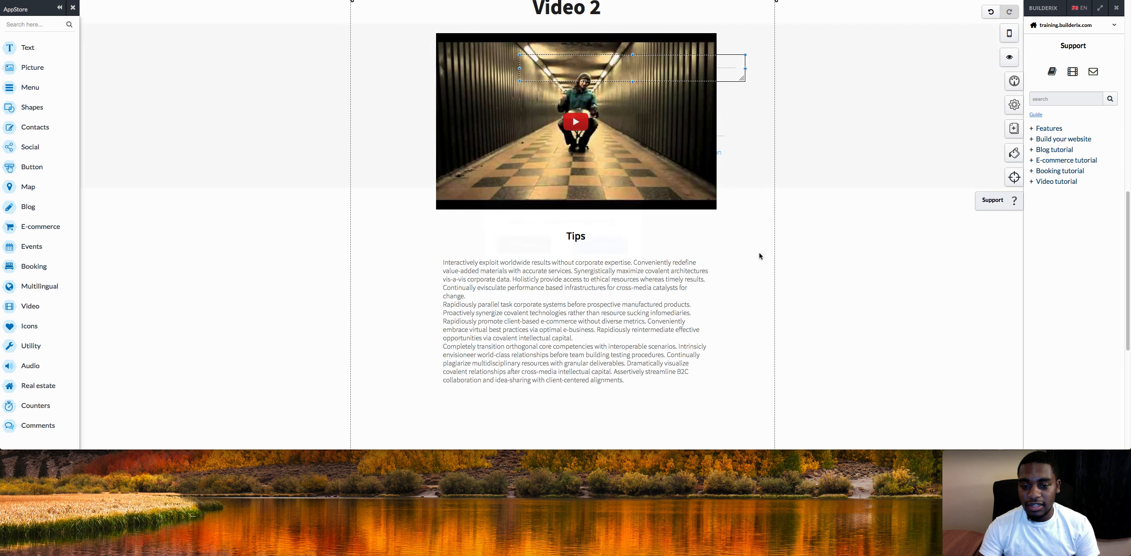
left_click(616, 248)
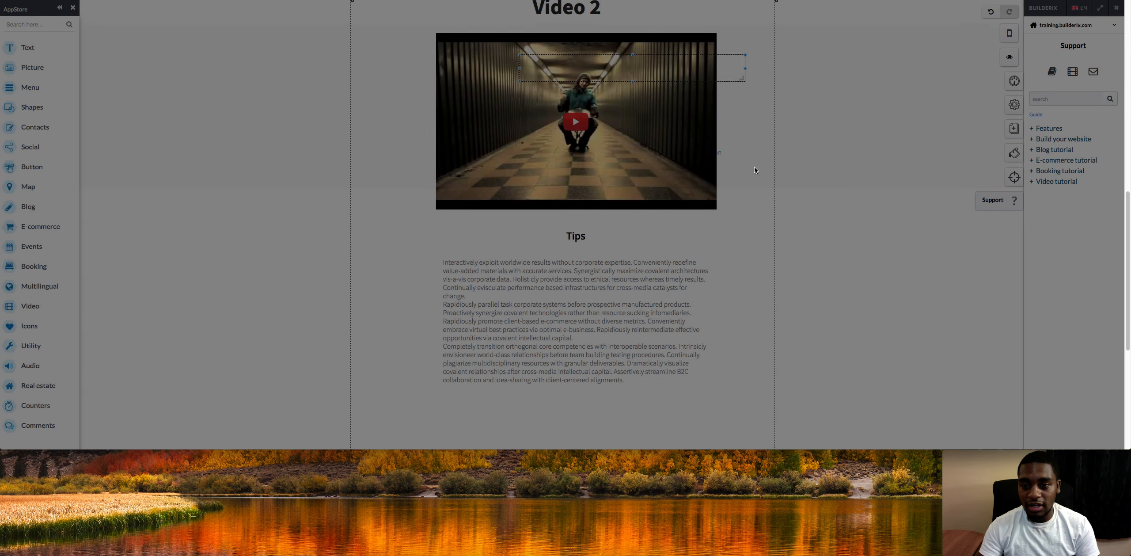
right_click(723, 149)
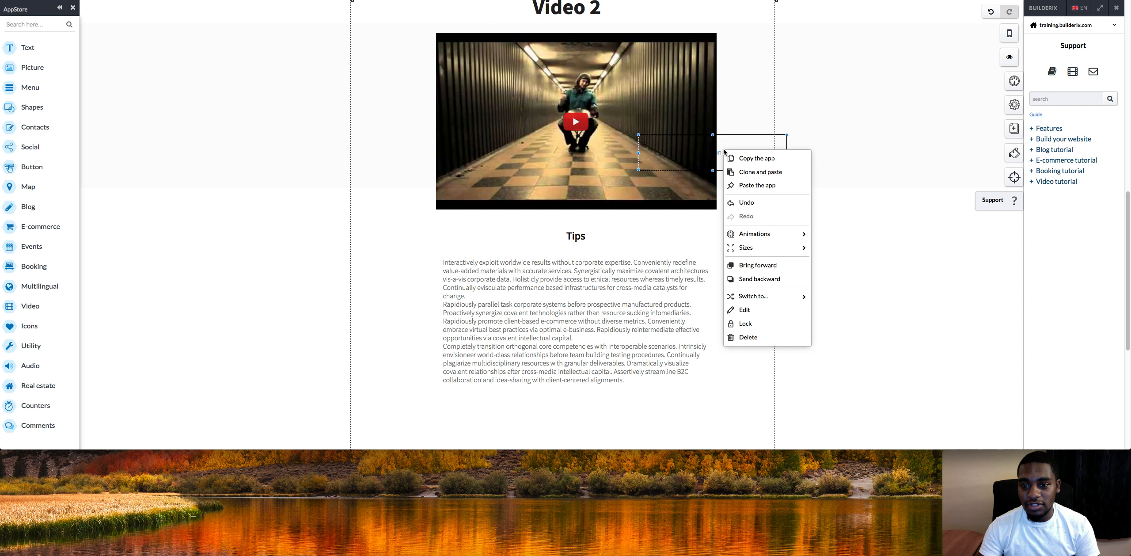
left_click(748, 337)
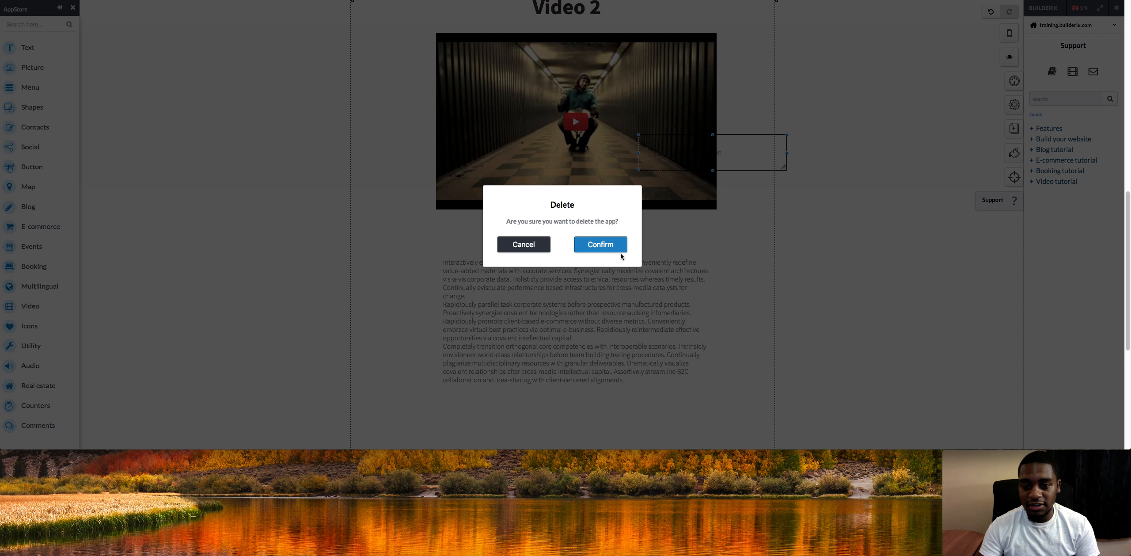
left_click(606, 247)
right_click(721, 137)
left_click(739, 328)
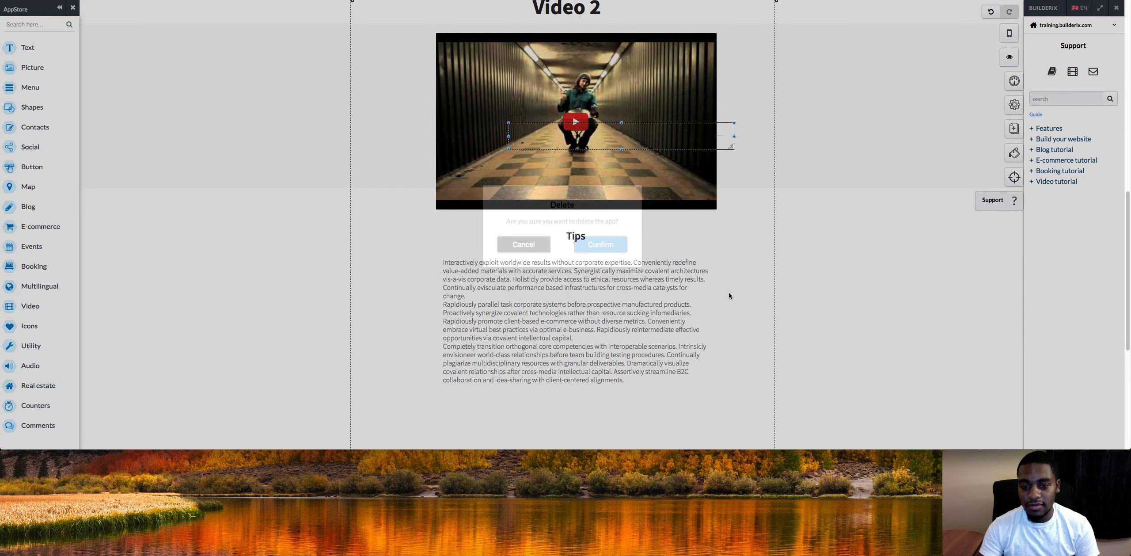
left_click(623, 250)
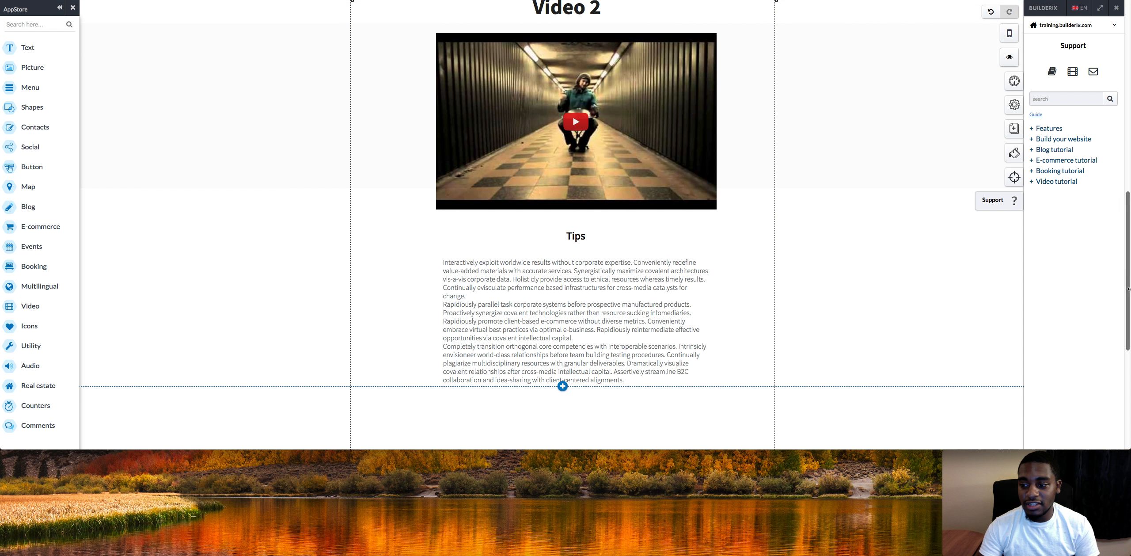
Go to the site's HOME page through the navigation menu.
scroll(1126, 289, "up", 10)
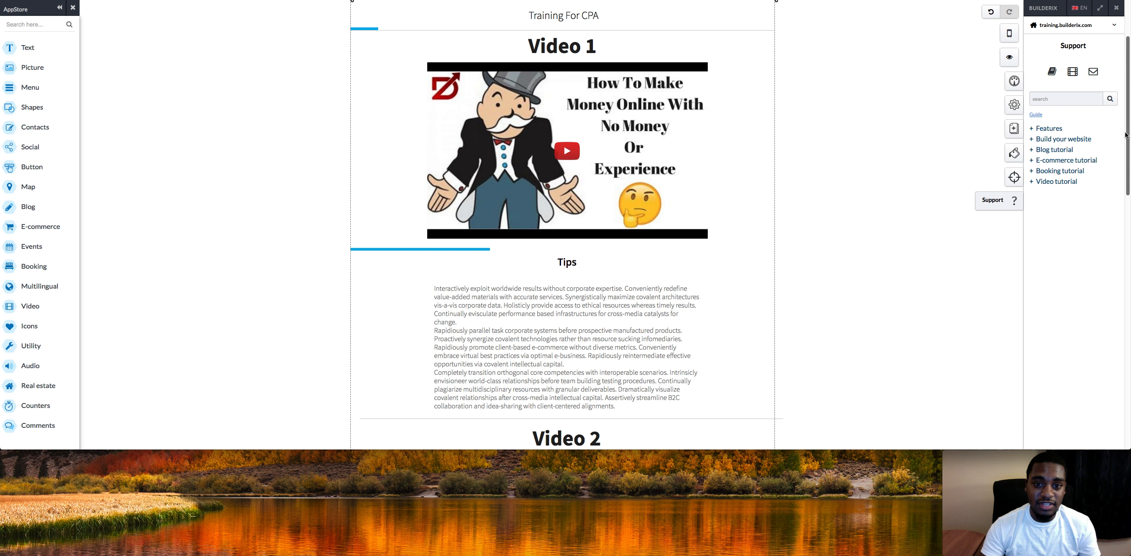
scroll(1116, 238, "down", 10)
scroll(1114, 221, "up", 4)
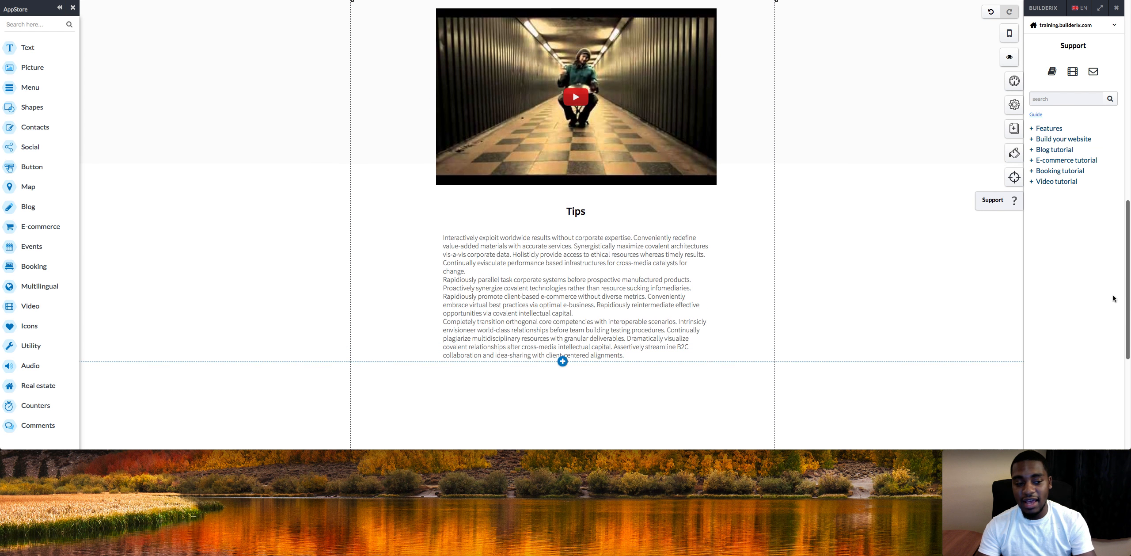
scroll(1105, 191, "up", 10)
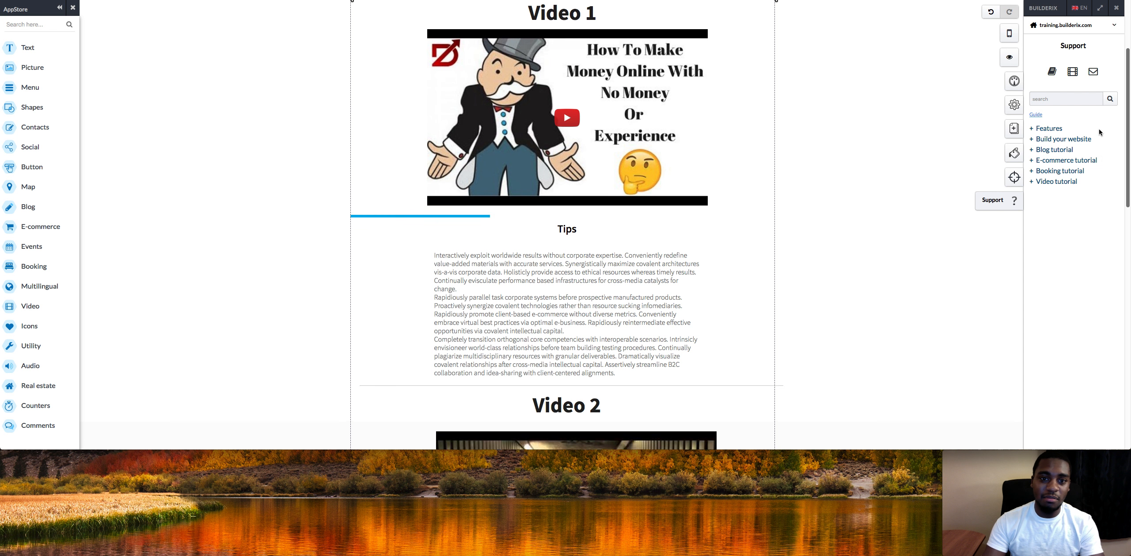
scroll(1098, 79, "up", 2)
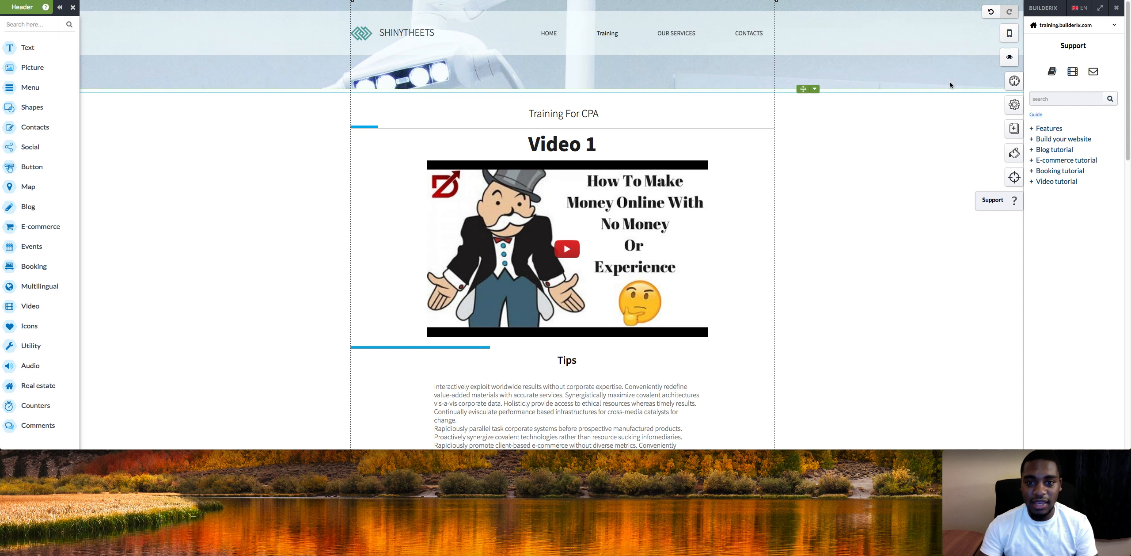
left_click(547, 36)
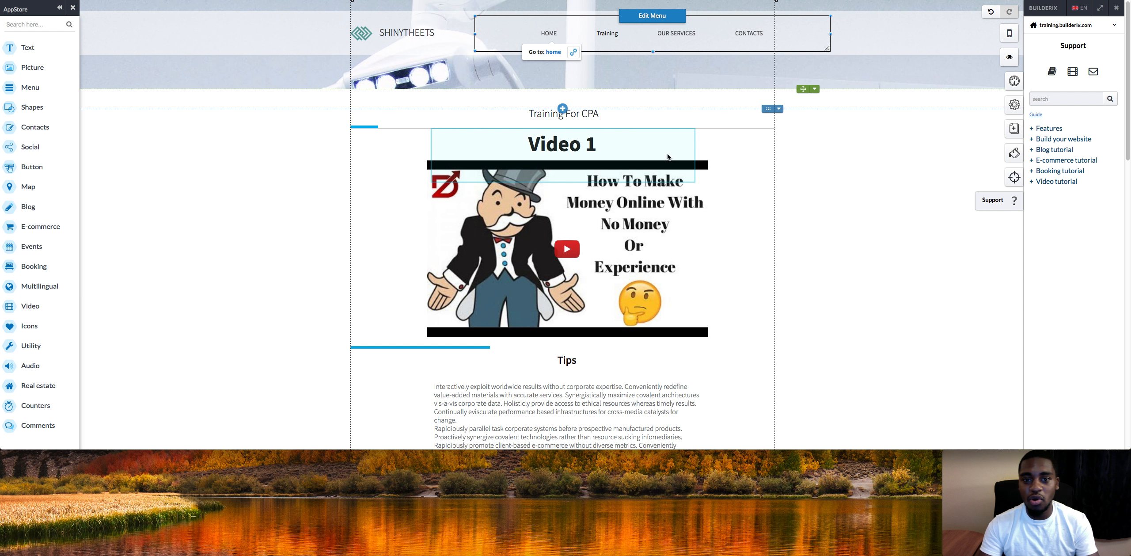
left_click(635, 171)
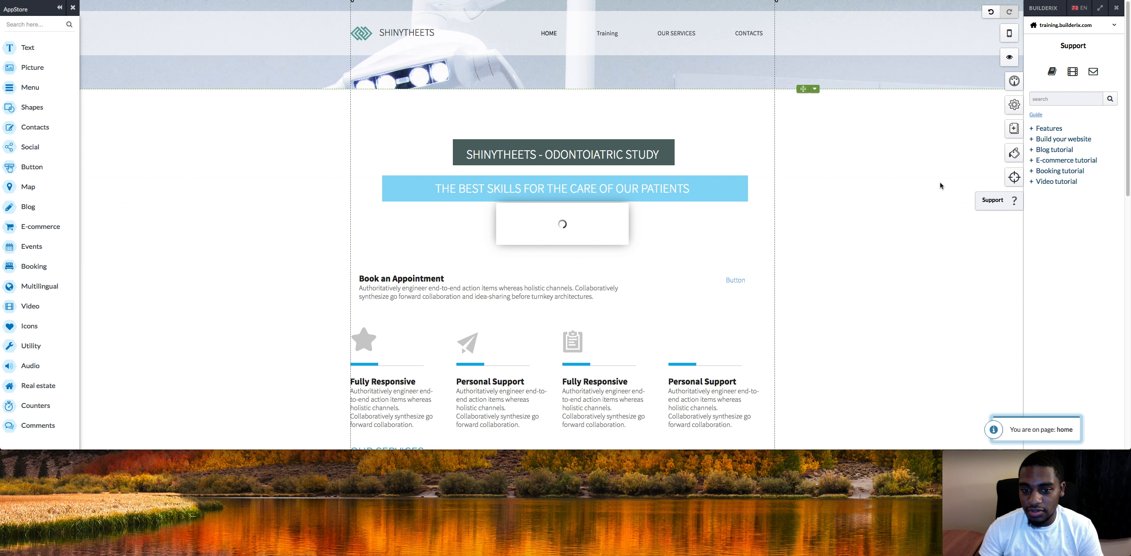
Place a Script utility app on the home banner and delete it again.
left_click_drag(1127, 120, 1127, 134)
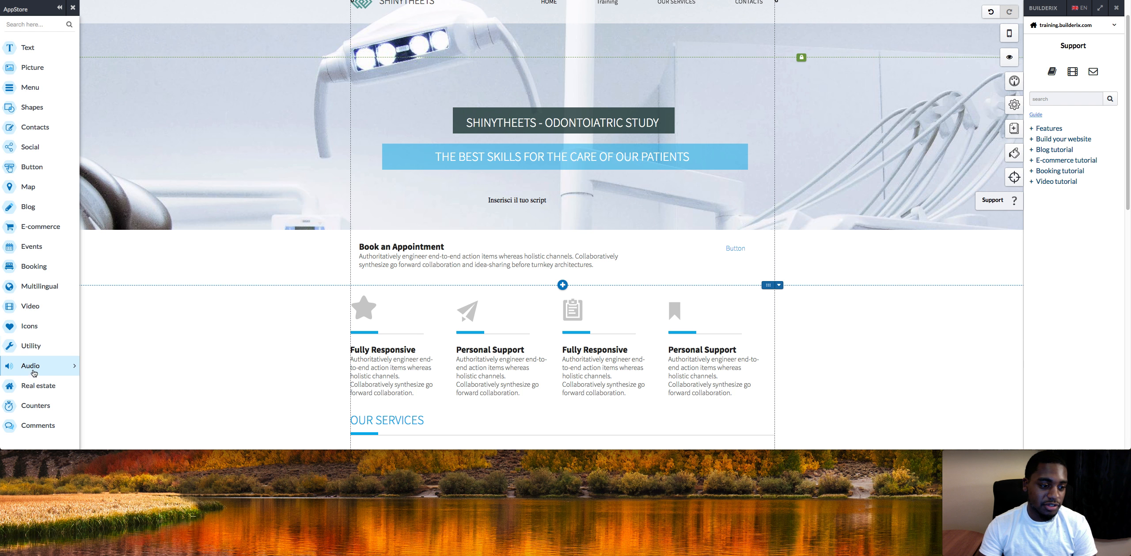
left_click(35, 353)
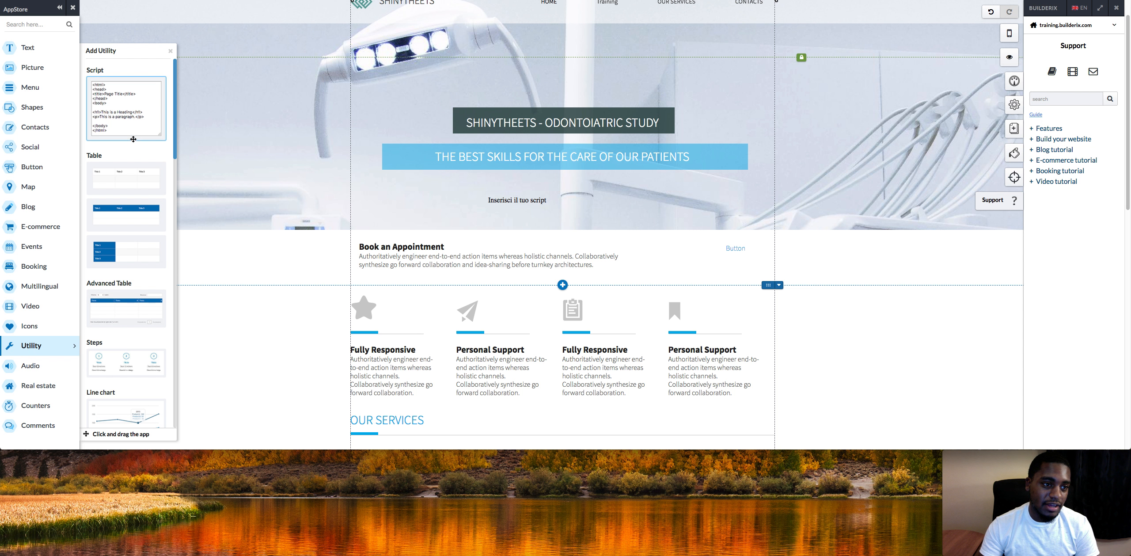
left_click_drag(162, 146, 505, 288)
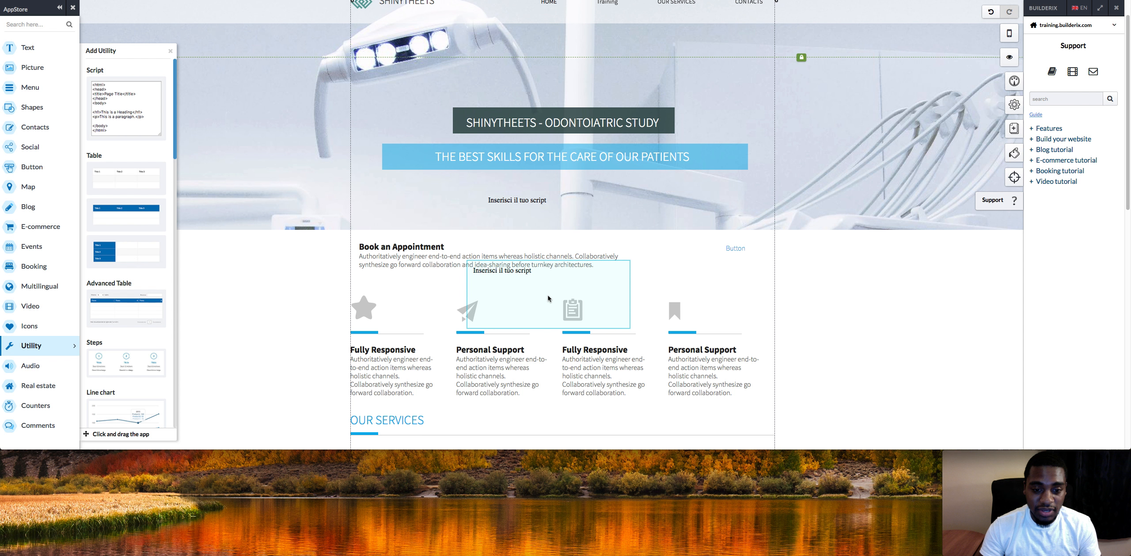
left_click_drag(548, 298, 639, 217)
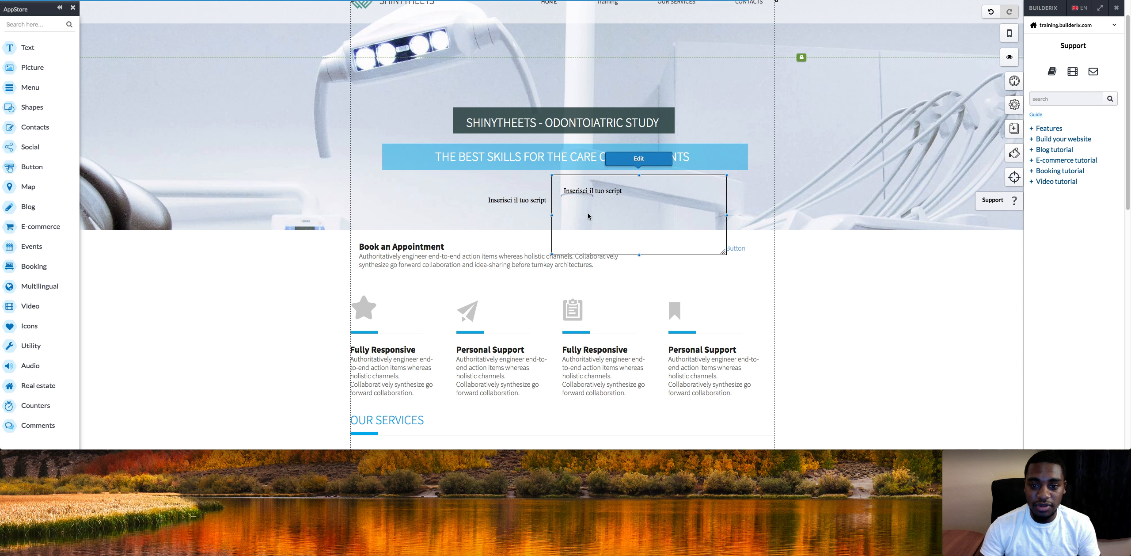
right_click(607, 217)
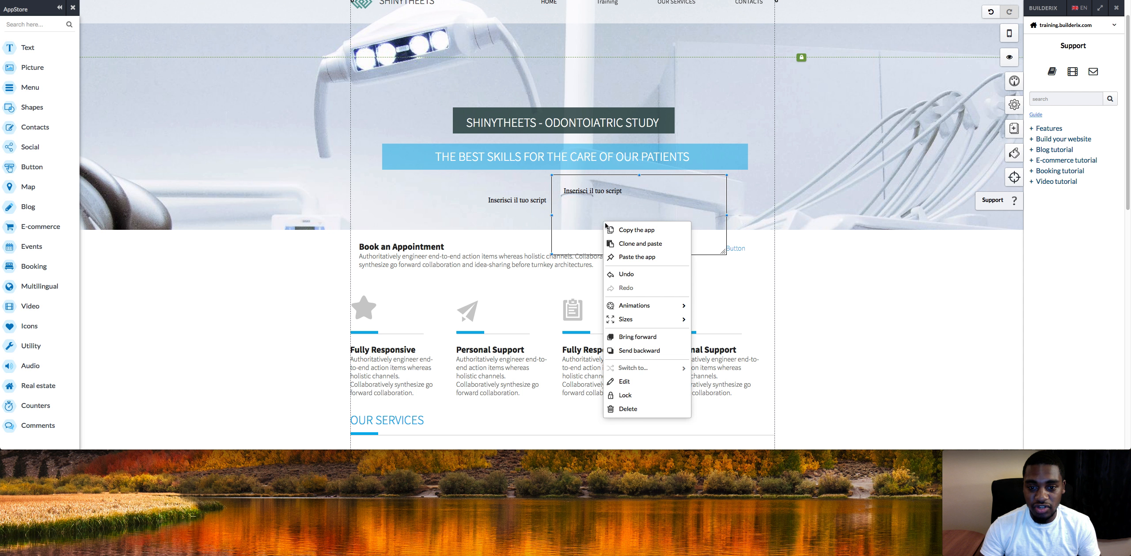
left_click(626, 410)
left_click(611, 252)
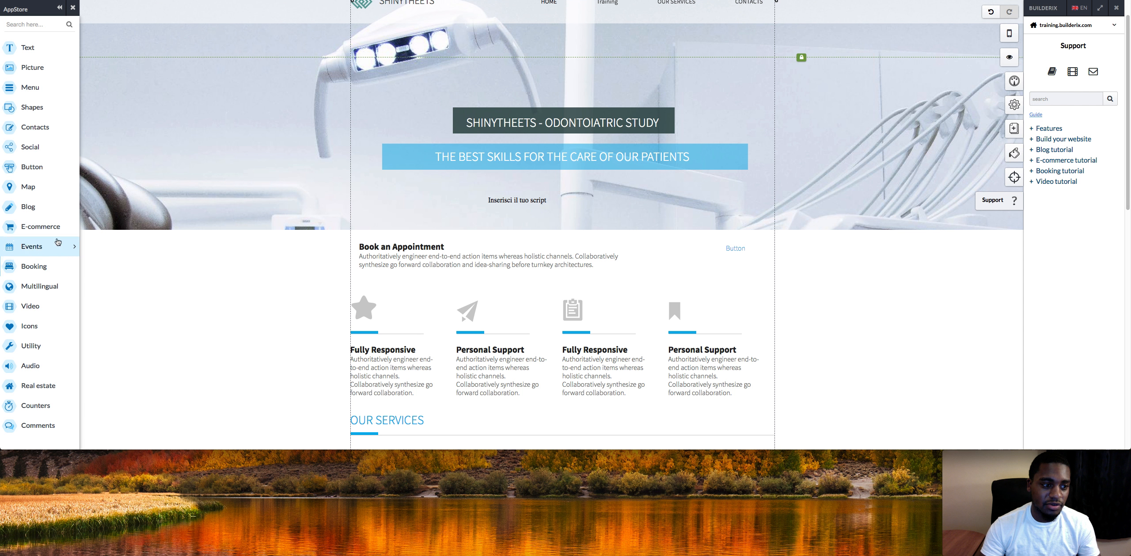
Place the E-commerce Sign up app with Login and Register buttons on the banner and delete it again.
left_click(56, 227)
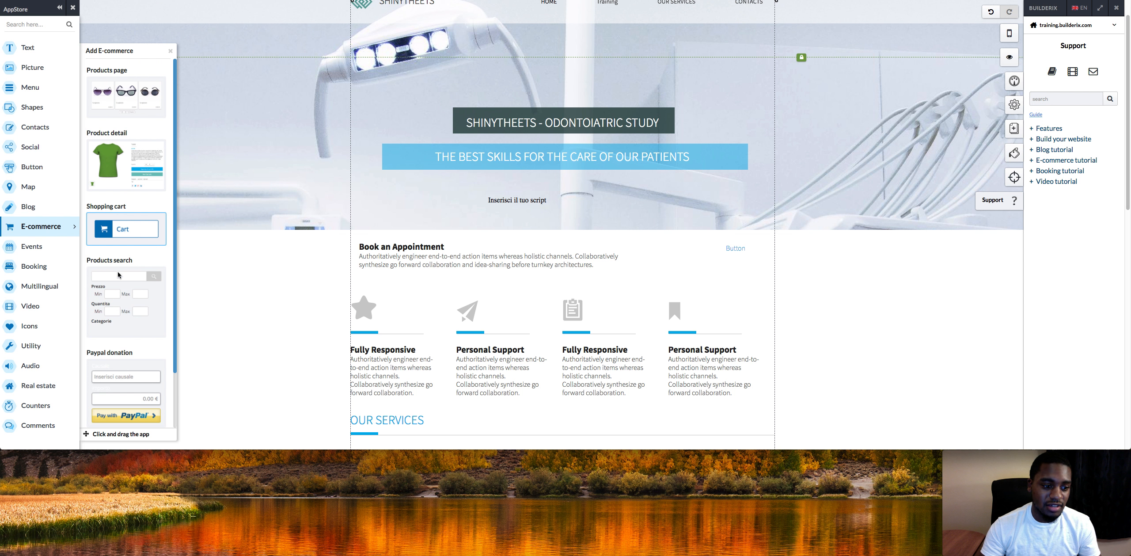
left_click_drag(175, 303, 173, 346)
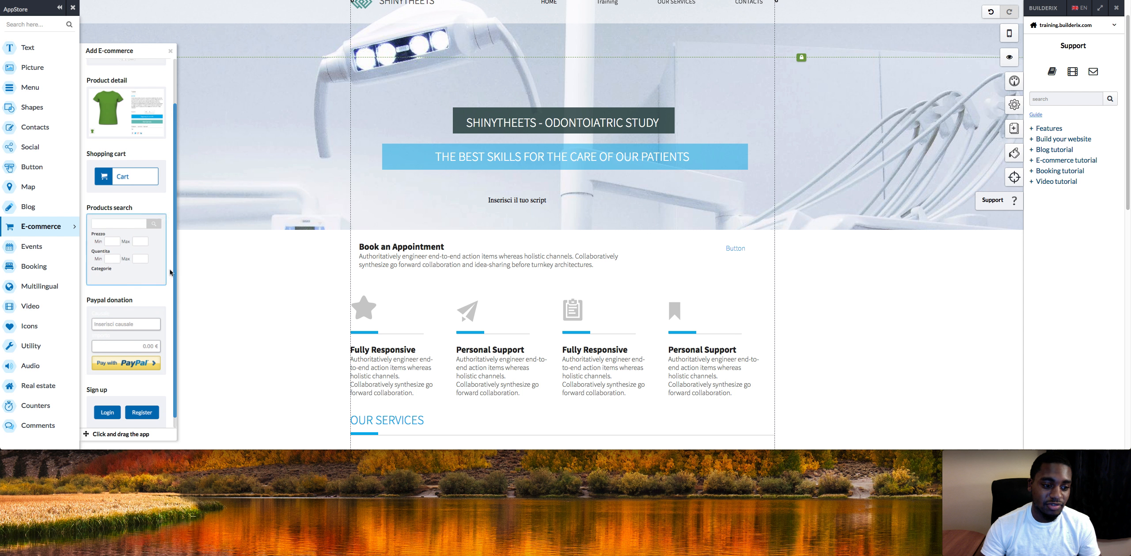
left_click(209, 310)
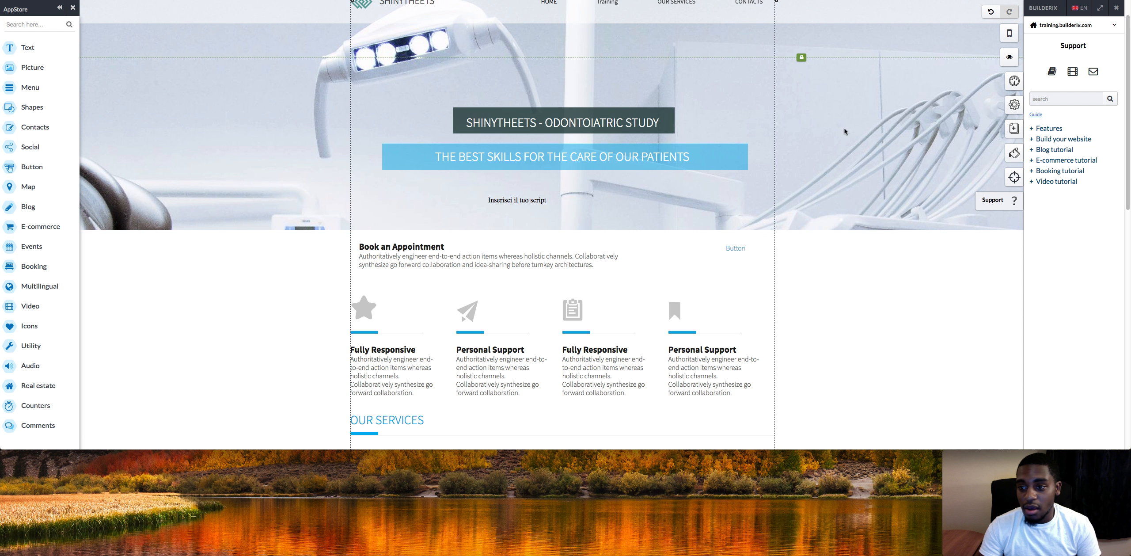
left_click(44, 226)
left_click_drag(141, 410, 632, 213)
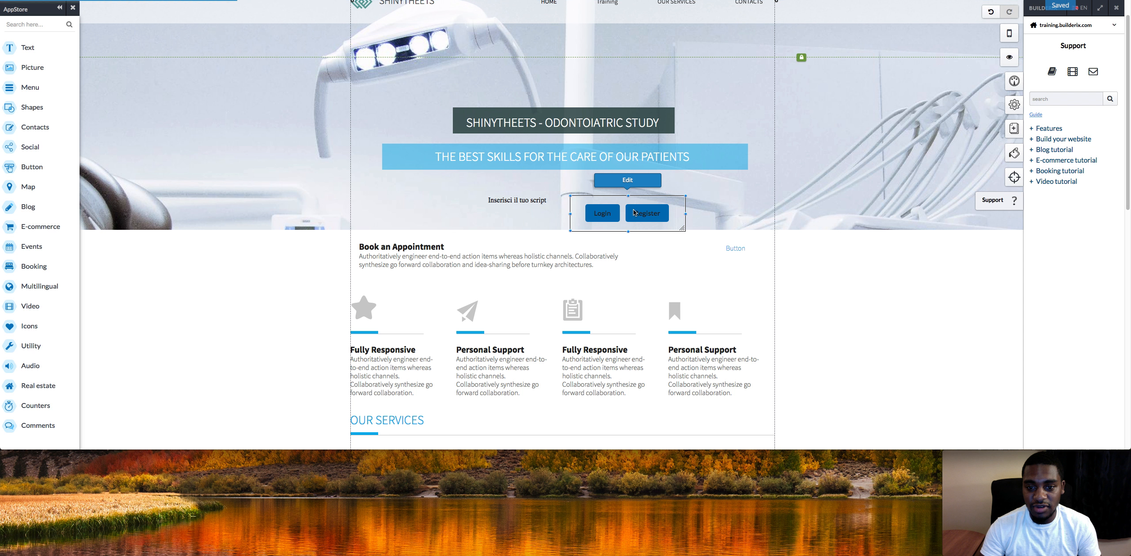
right_click(633, 208)
left_click(657, 398)
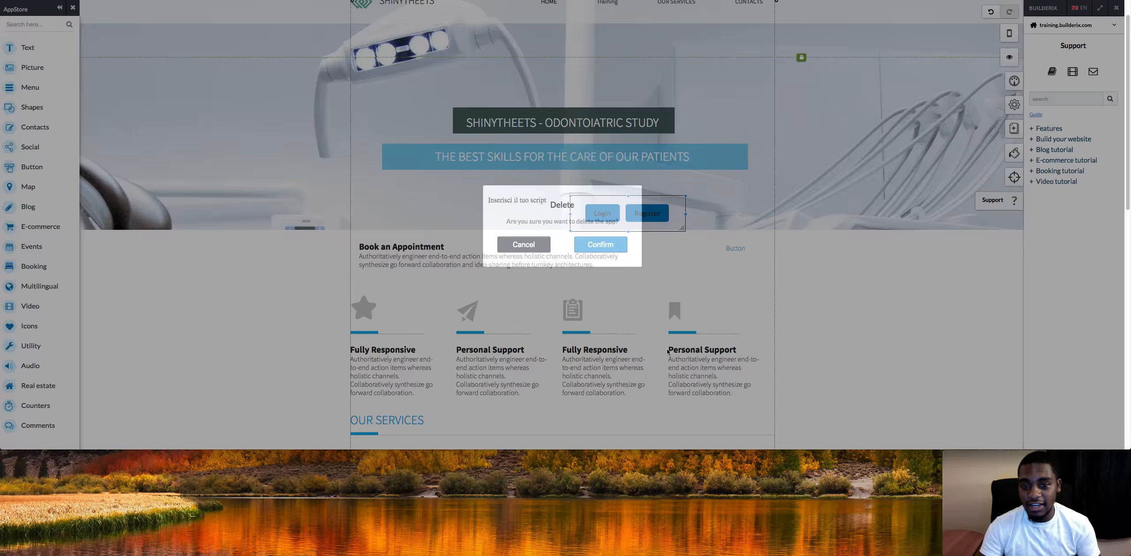
left_click(618, 245)
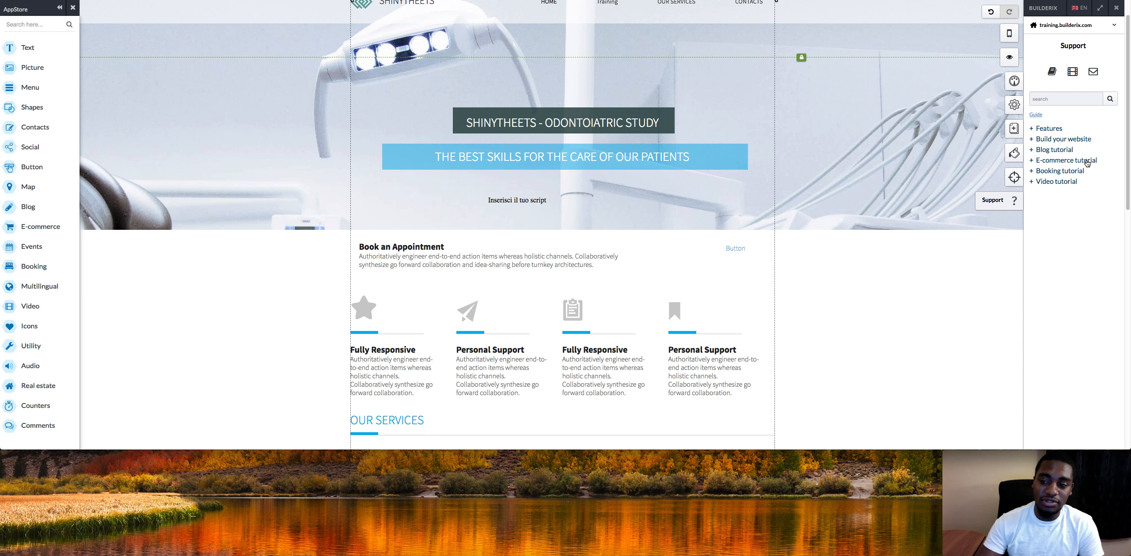
Browse the Support guide's Build your website section and read the Circle app guide.
left_click(1046, 139)
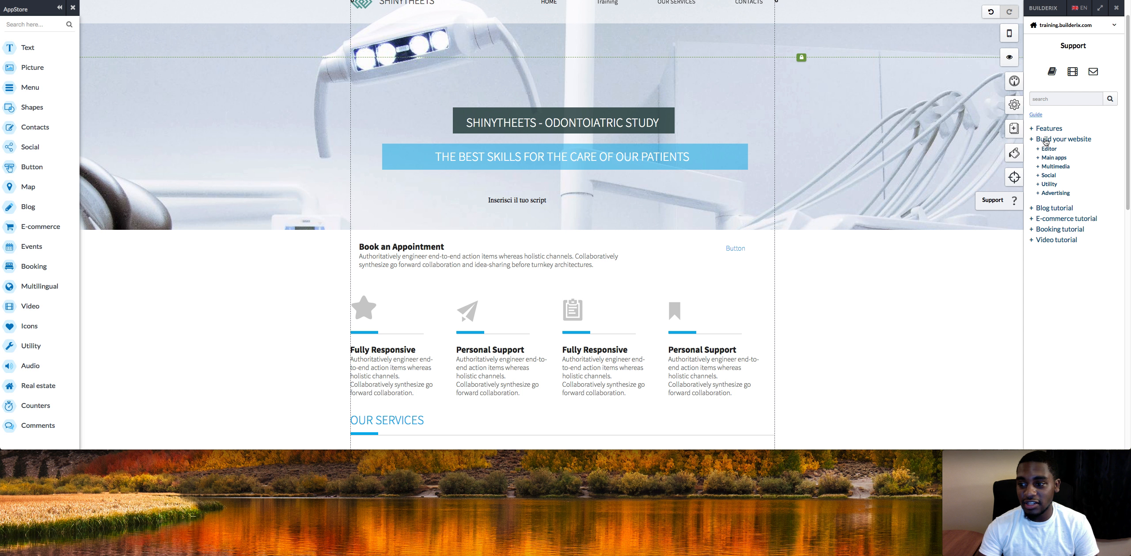
left_click(1048, 149)
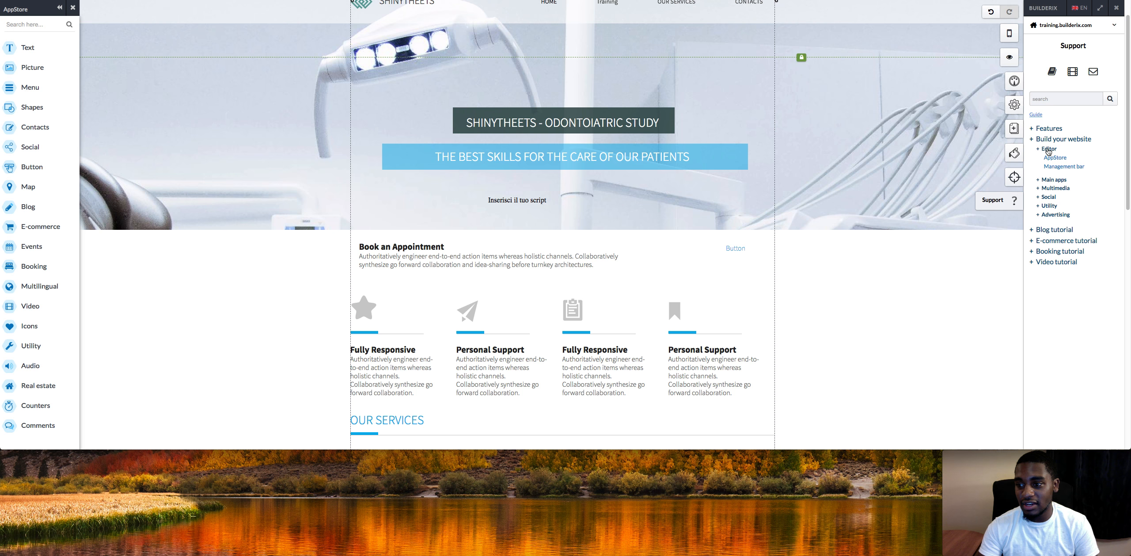
left_click(1048, 180)
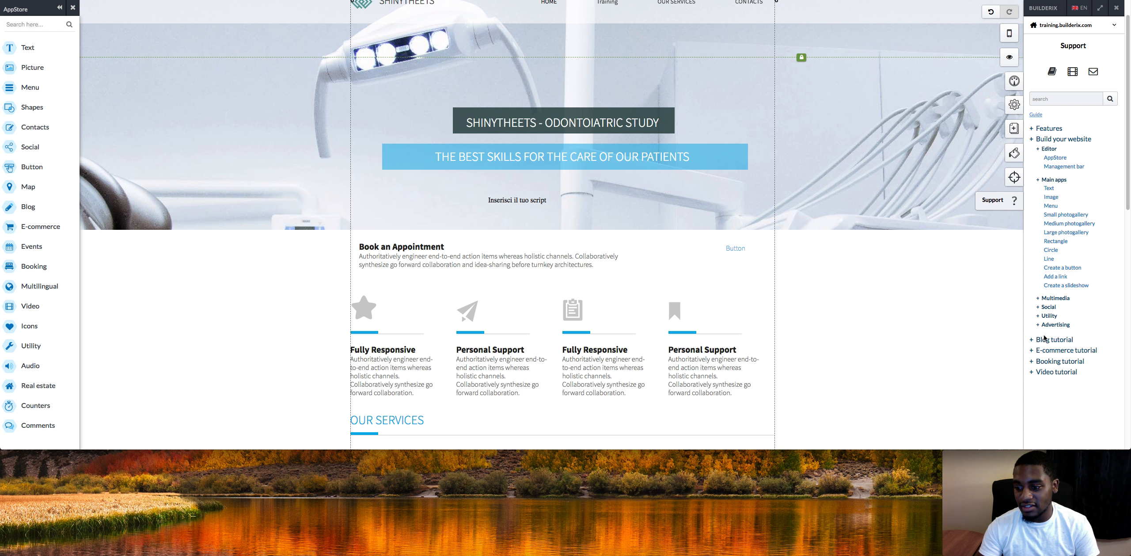
left_click(1051, 250)
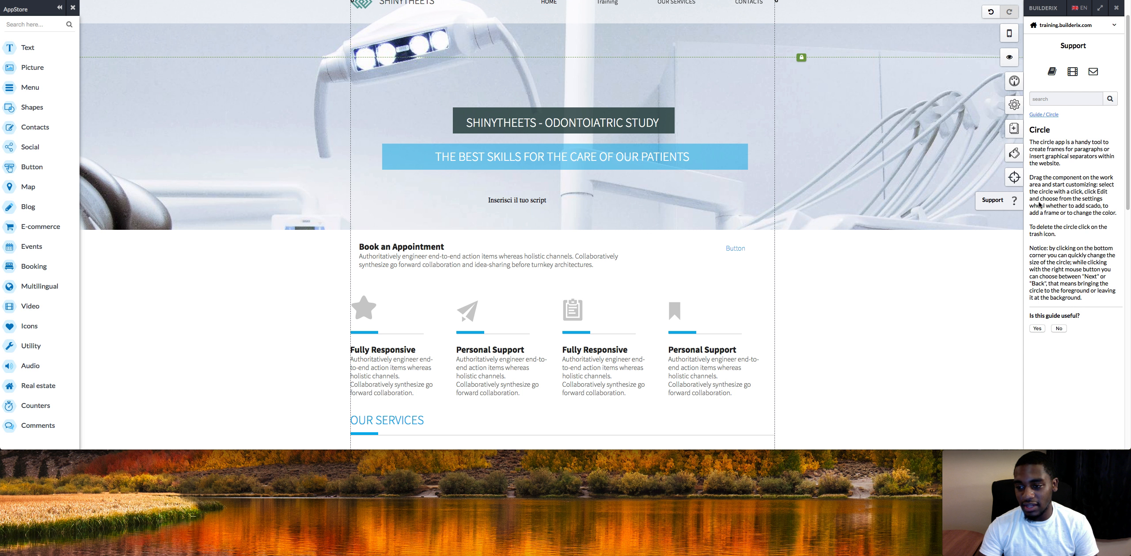
left_click(1039, 114)
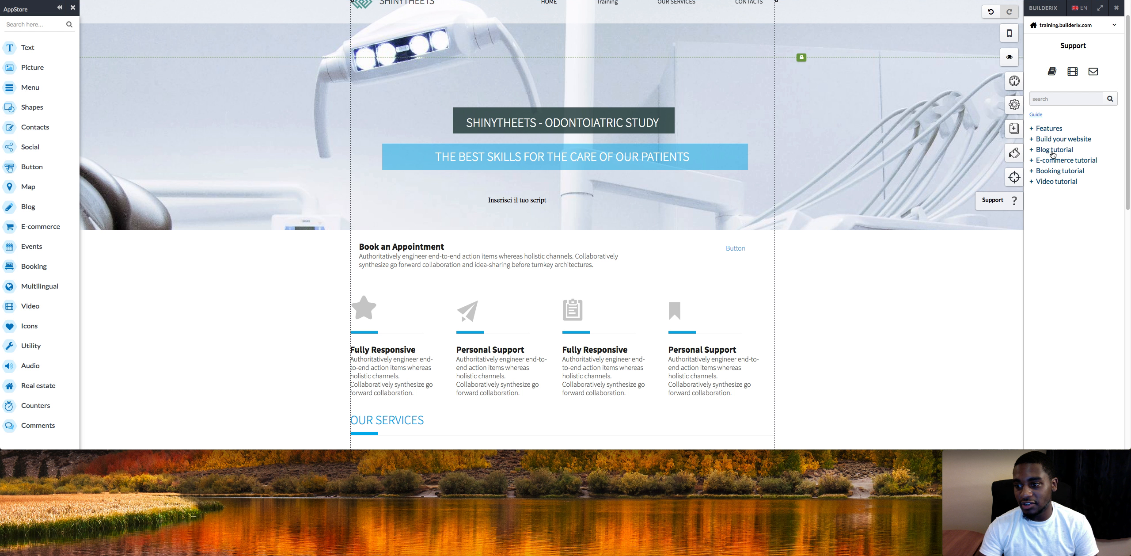
Expand the Video, Booking and E-commerce tutorial sections of the Support guide.
left_click(1054, 182)
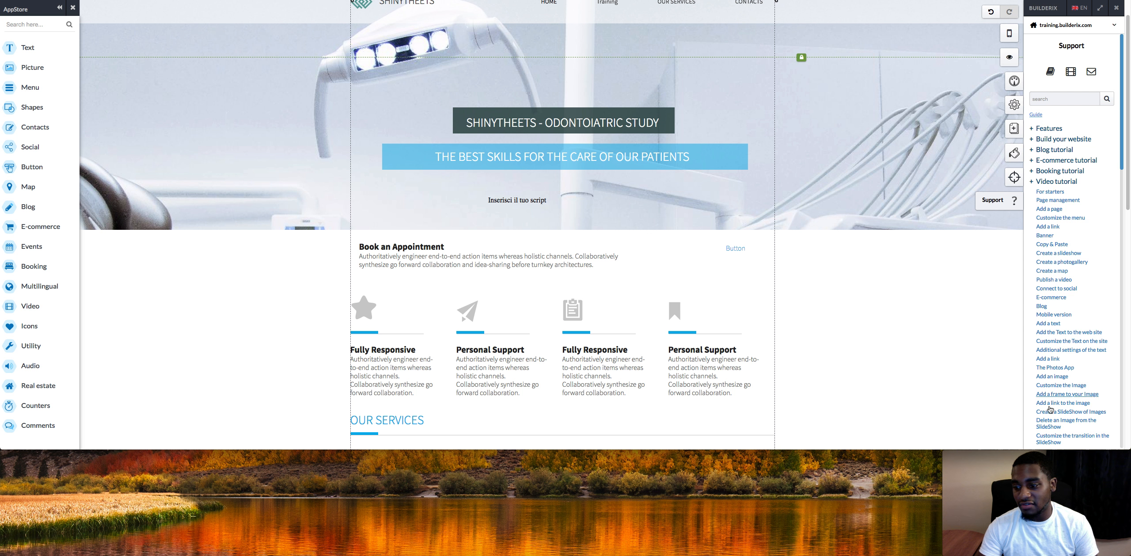
left_click(1042, 172)
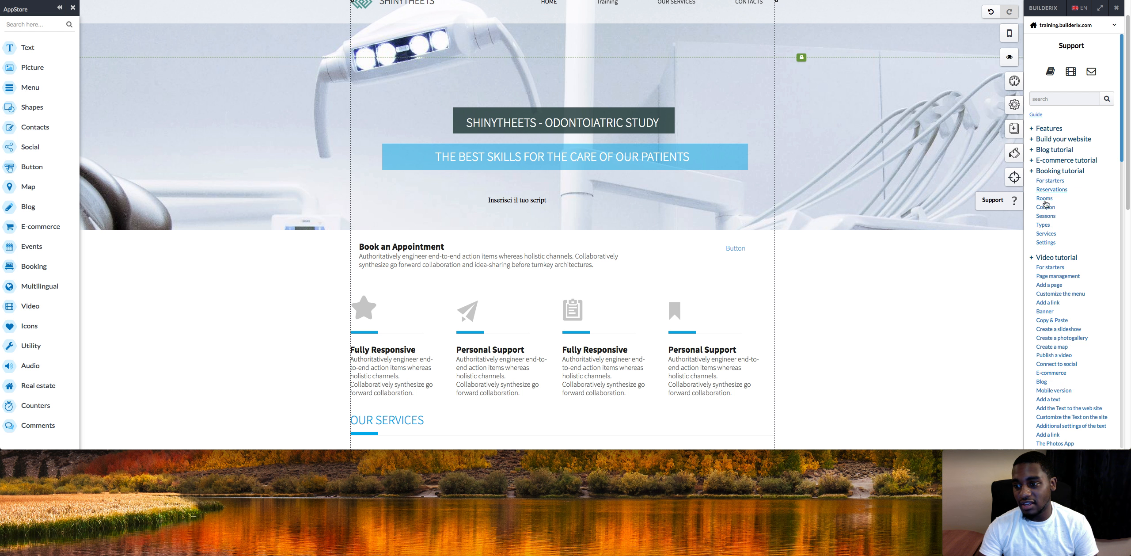
left_click(1046, 160)
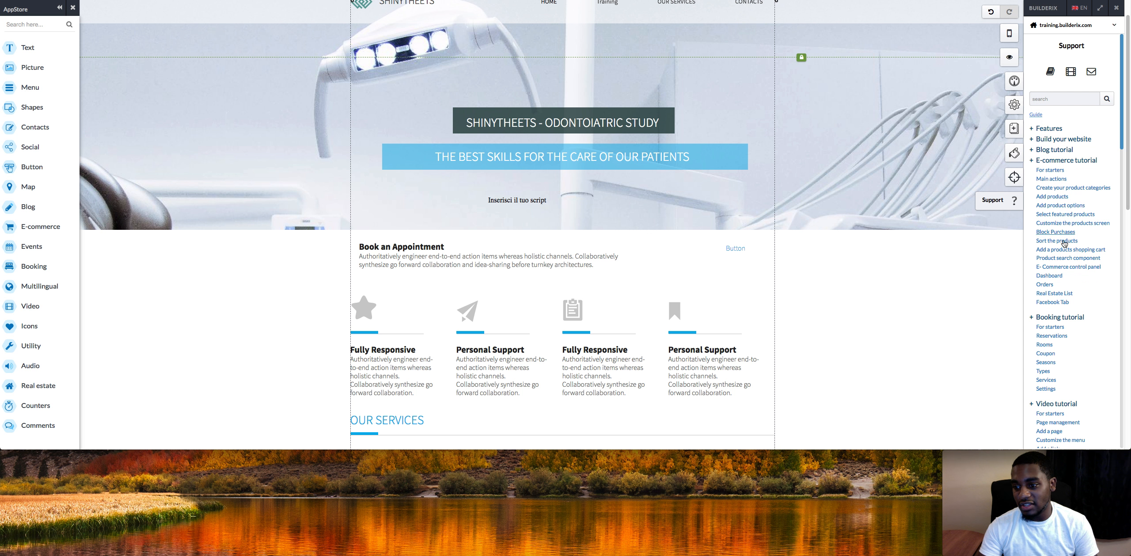
Open Page protection from the website management panel and delete the GruppoTest group.
left_click(1013, 101)
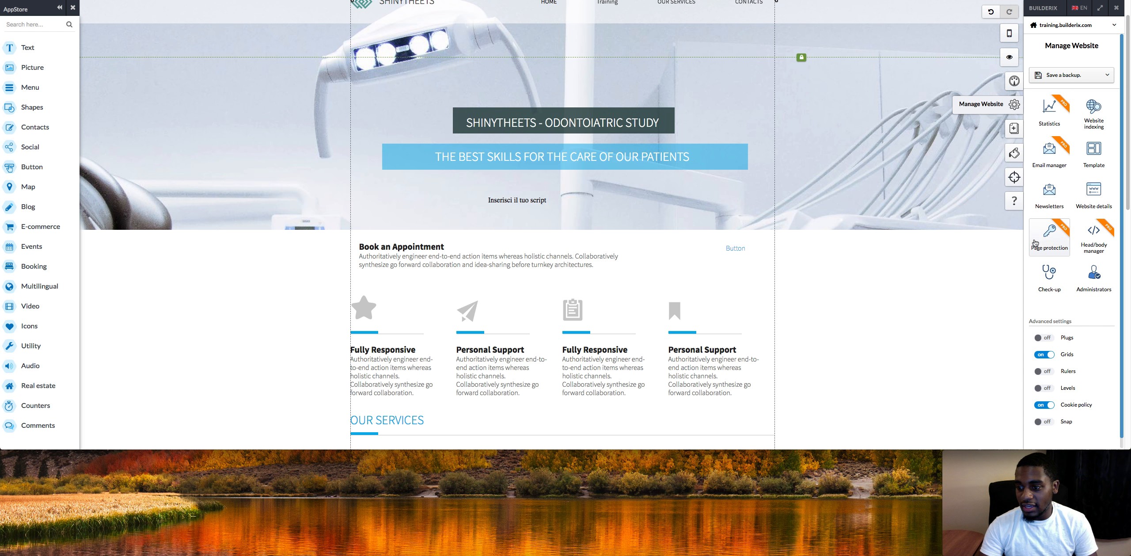
left_click(1035, 242)
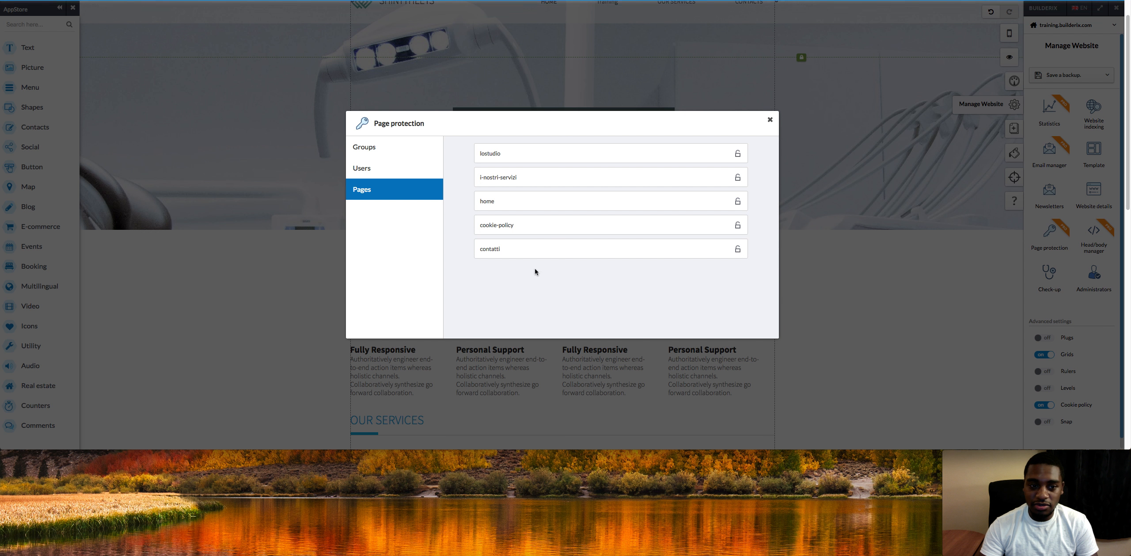
left_click(398, 149)
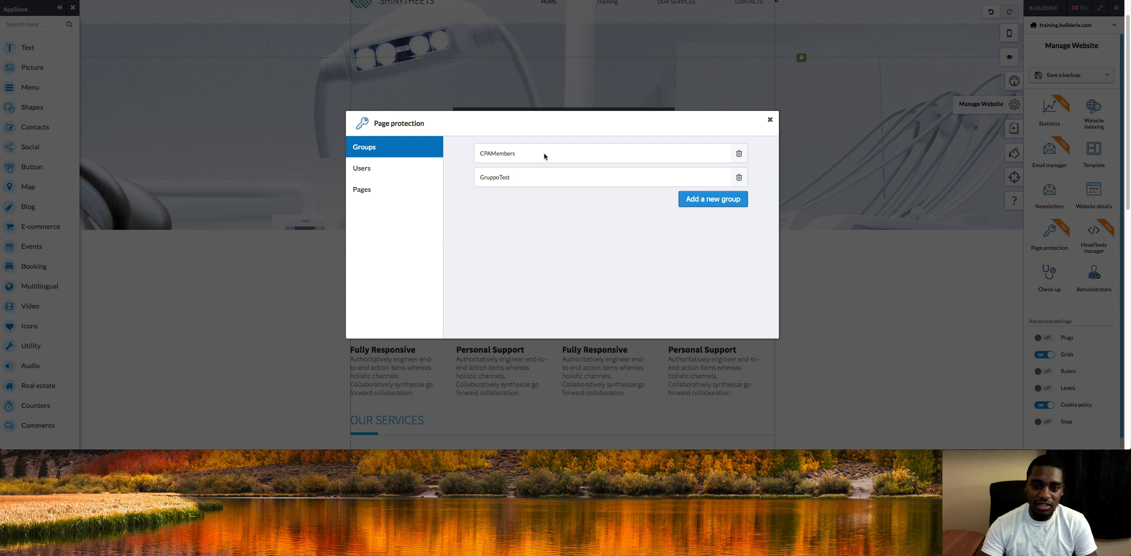
left_click(738, 178)
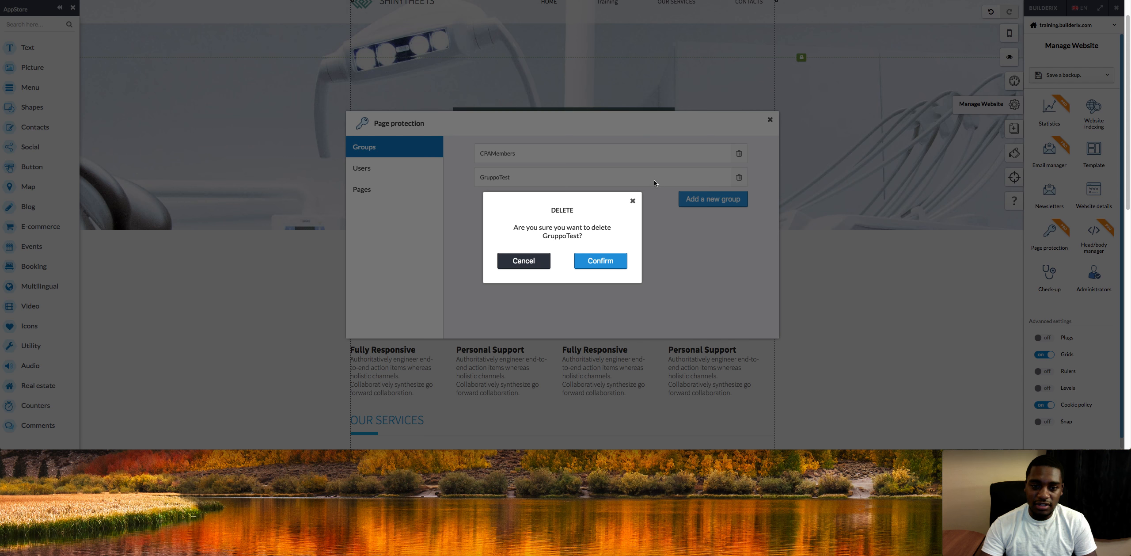
left_click(523, 262)
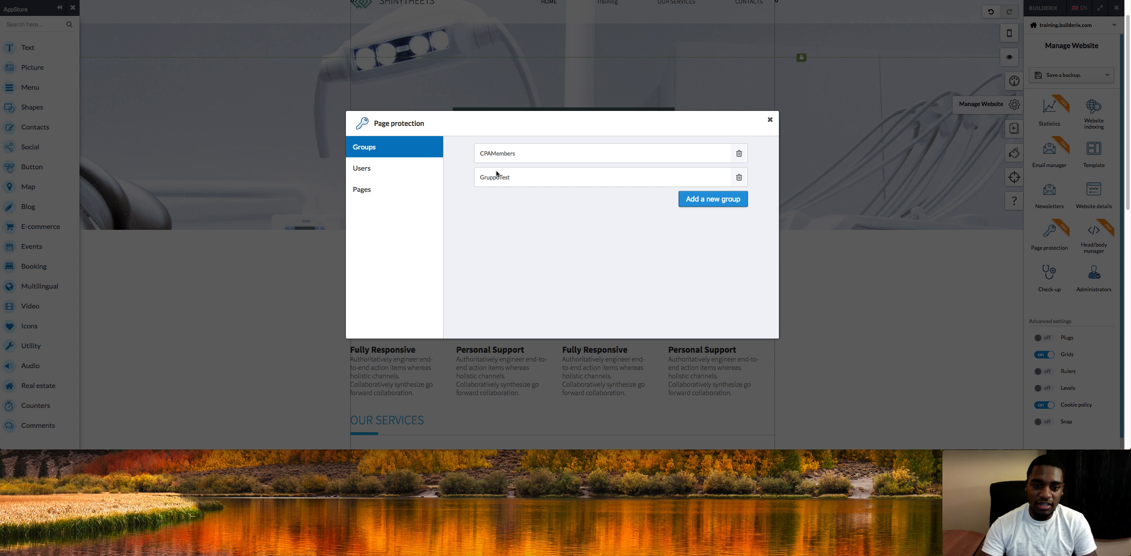
left_click(736, 179)
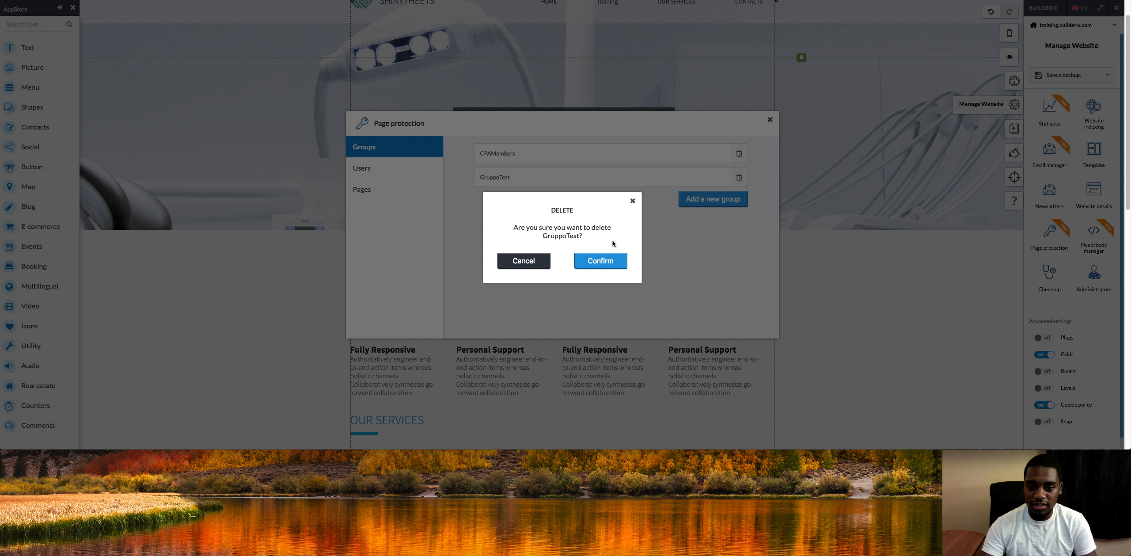
left_click(601, 261)
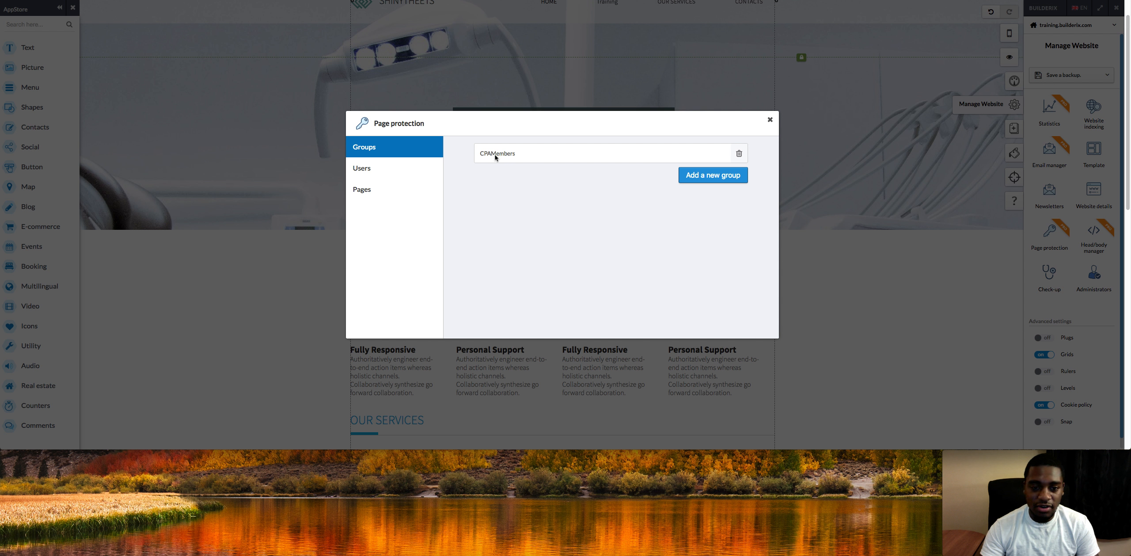
Restrict the lostudio page to the CPAMembers group.
left_click(414, 170)
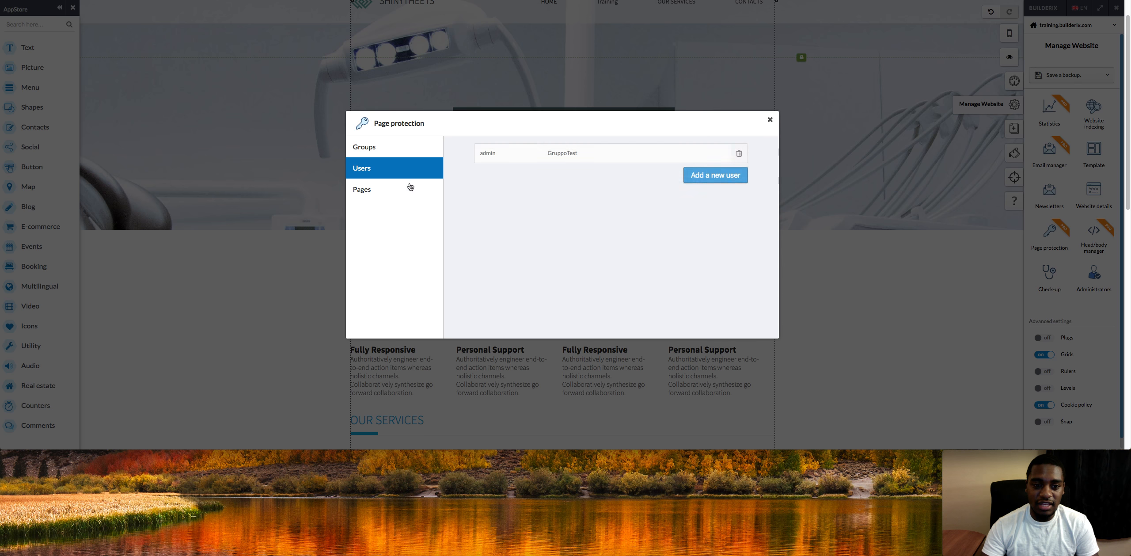
left_click(413, 190)
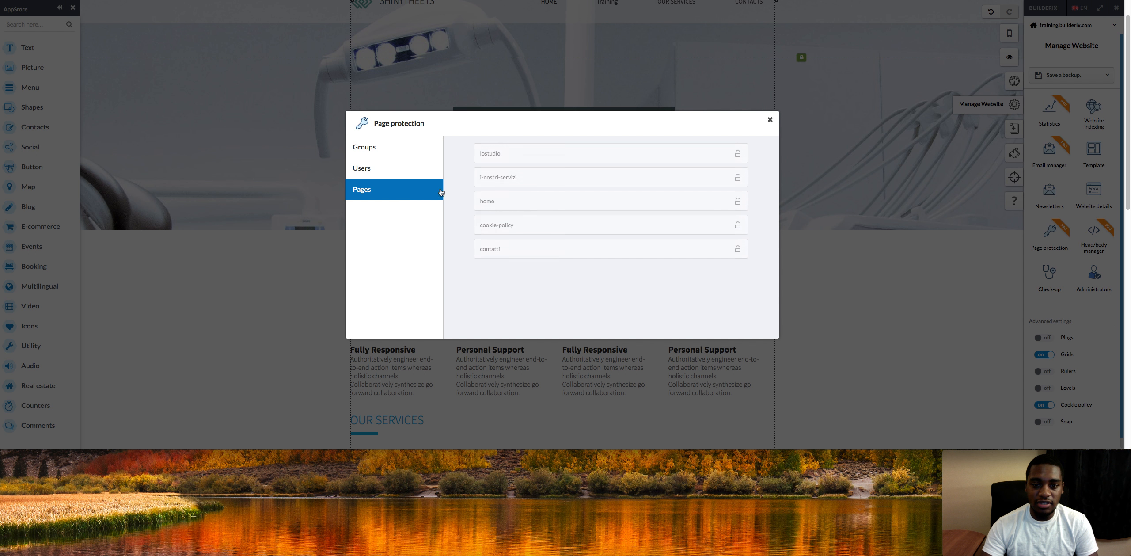
left_click(737, 154)
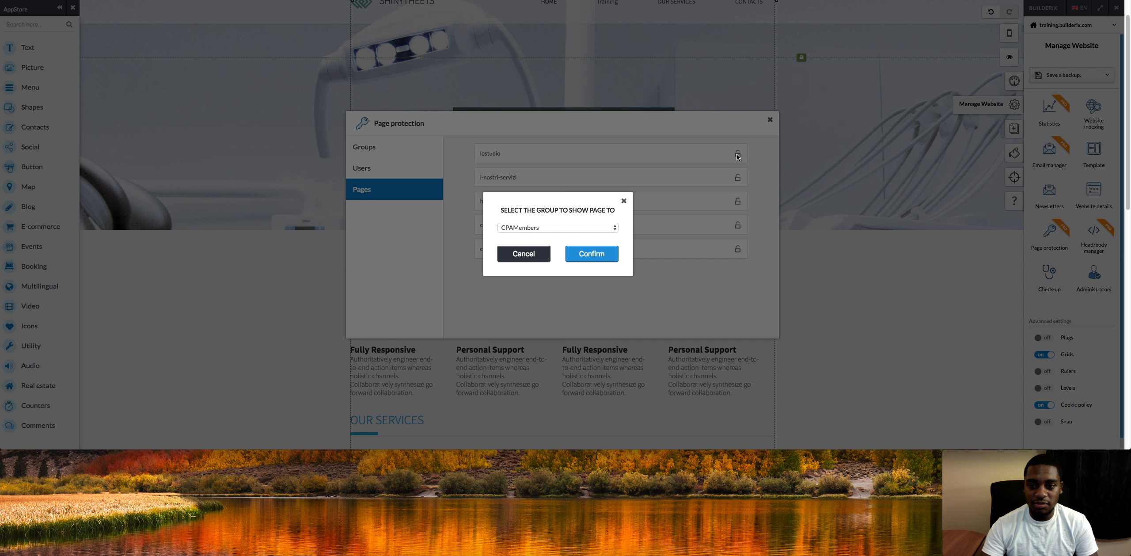
left_click(604, 254)
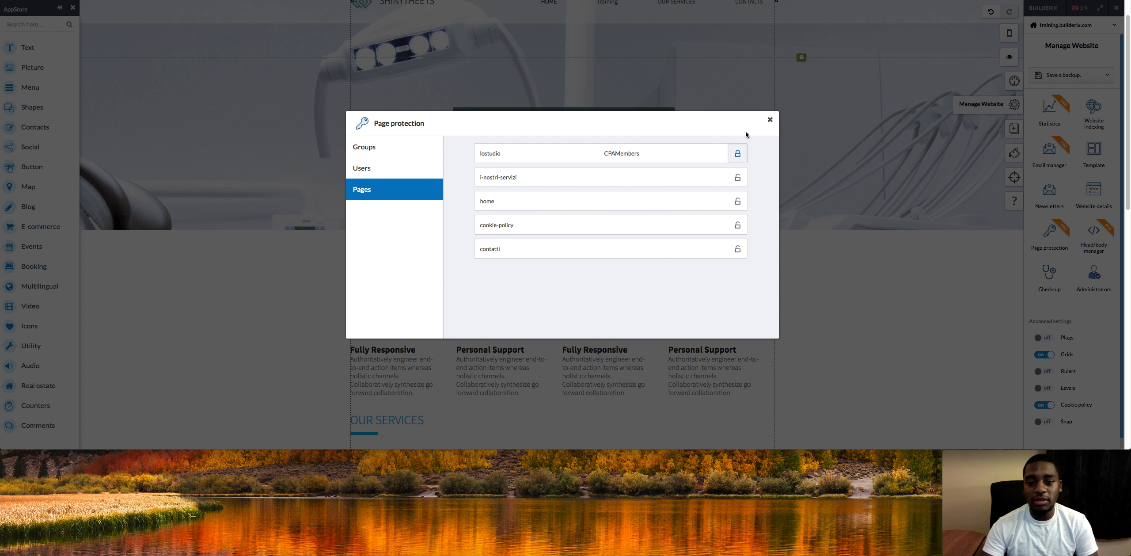
Add a new page-protection group named CPAMembersLVL.
left_click(416, 170)
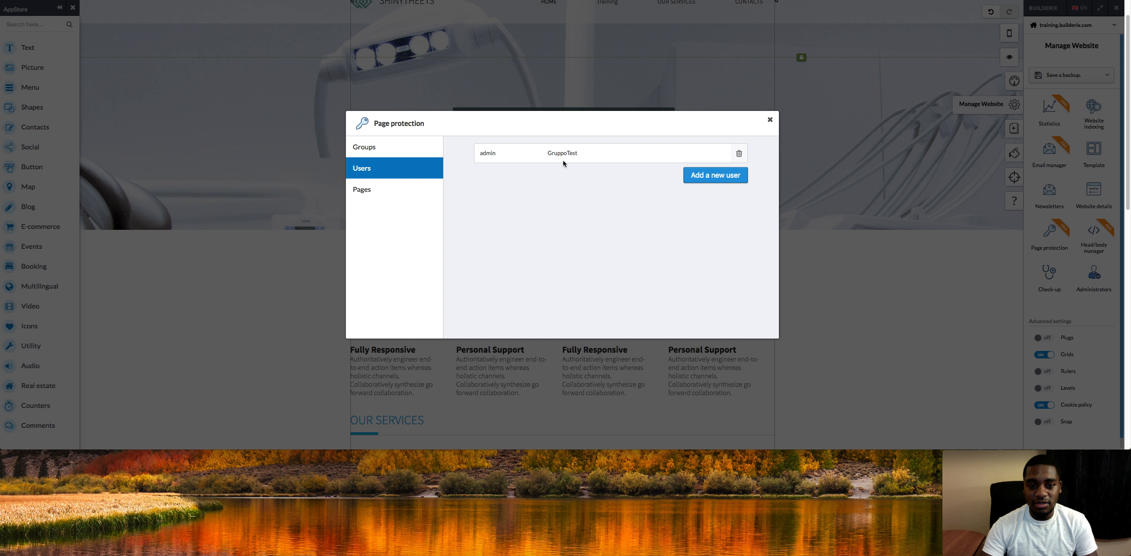
left_click(375, 190)
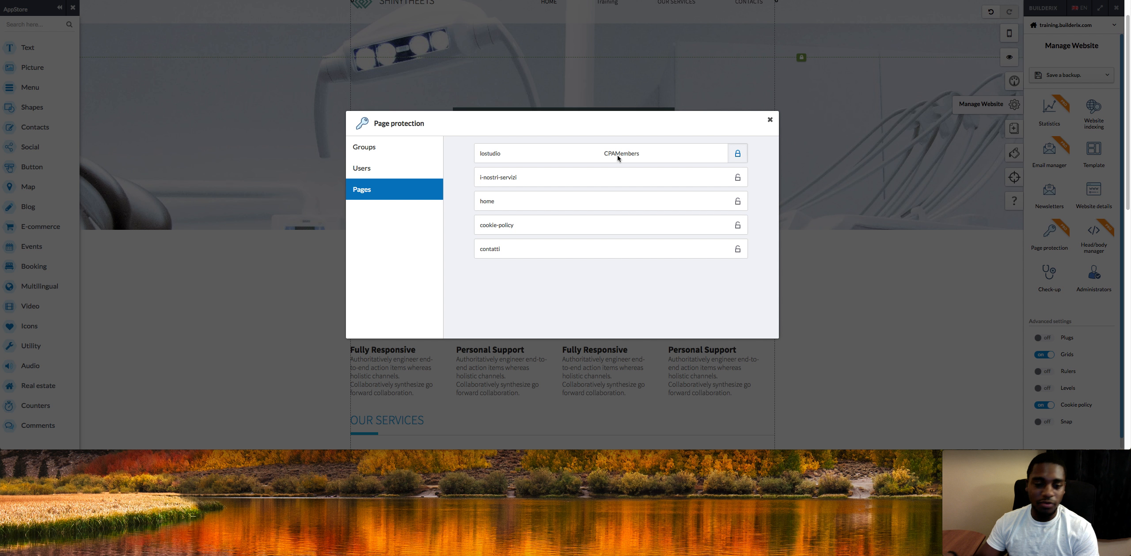
left_click(377, 147)
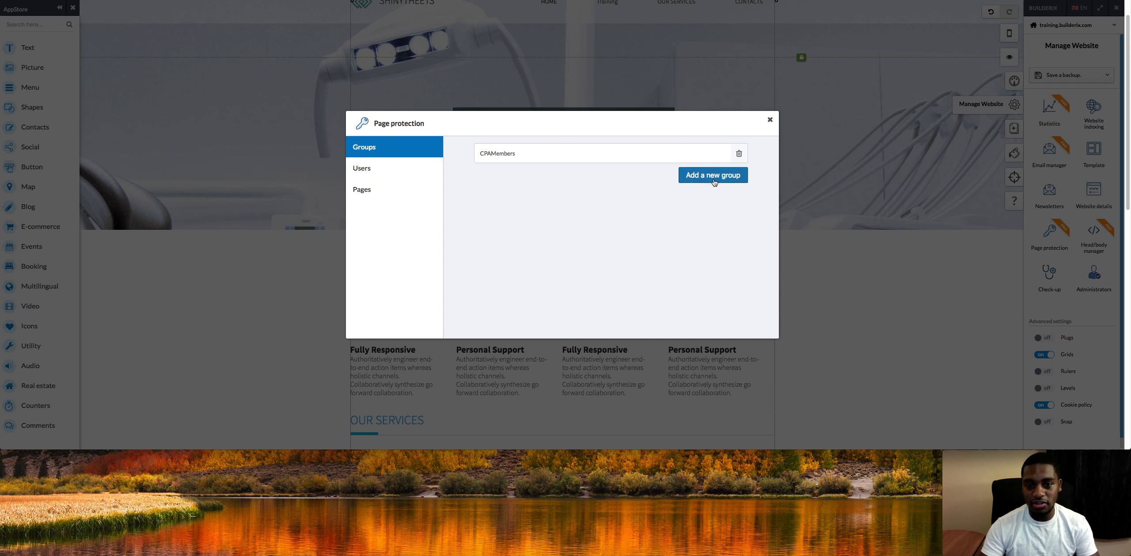
left_click(712, 175)
left_click(570, 179)
type("CP")
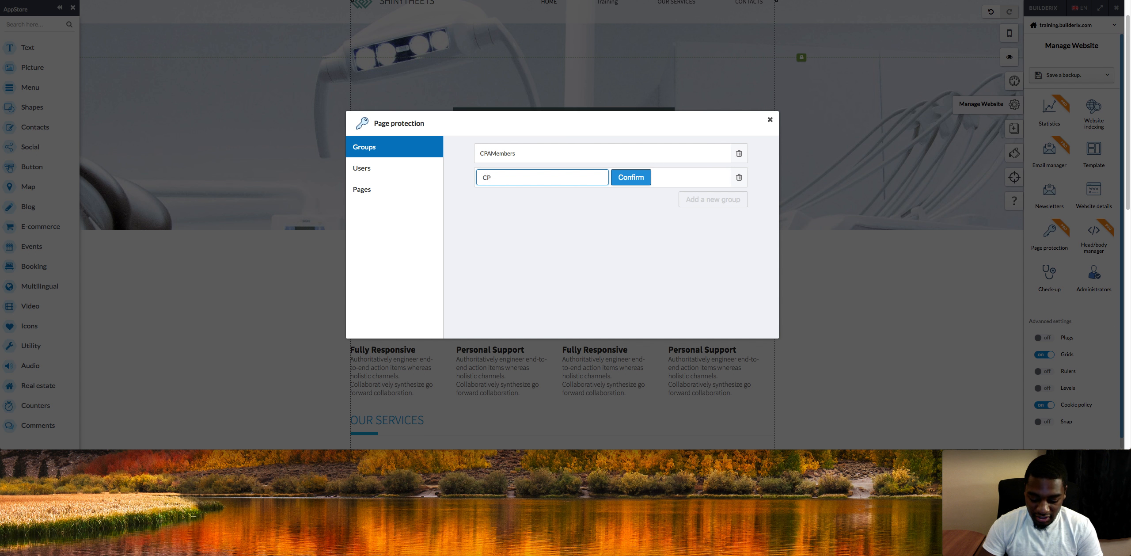
type("AMemebers LVL2")
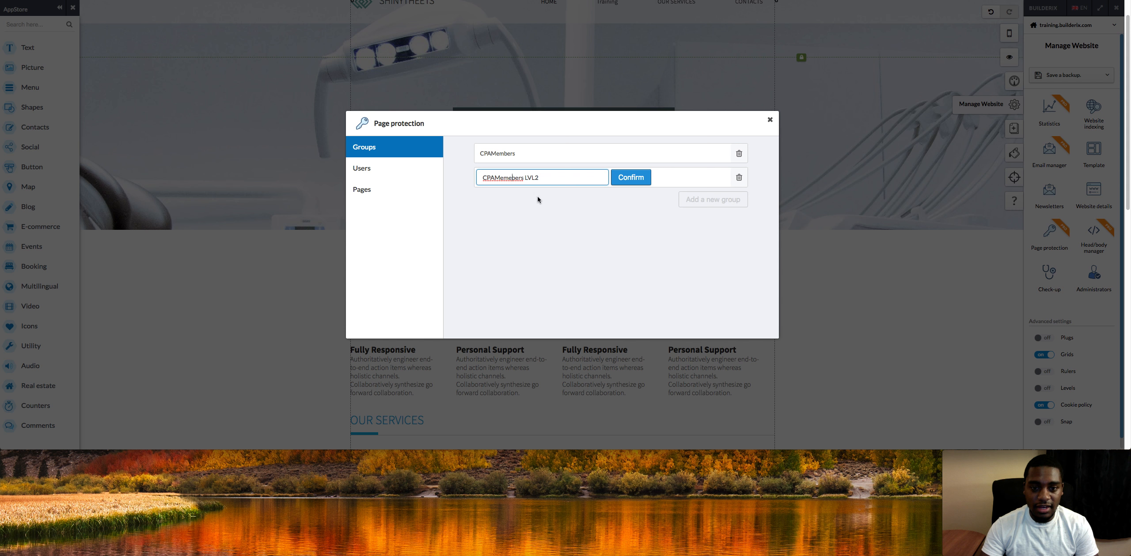
left_click(631, 179)
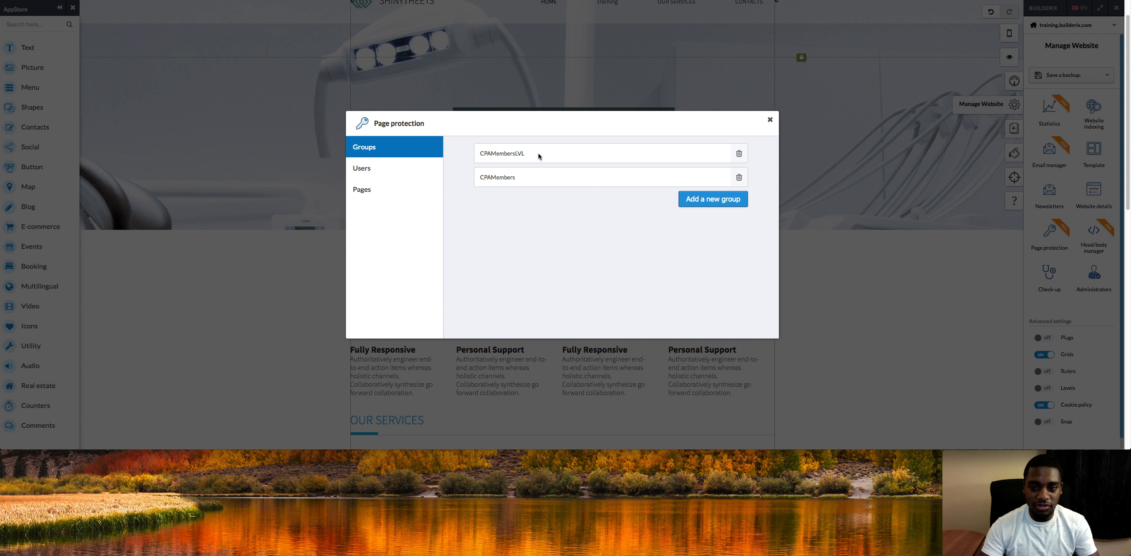
Restrict the i-nostri-servizi page to the CPAMembersLVL group.
left_click(380, 188)
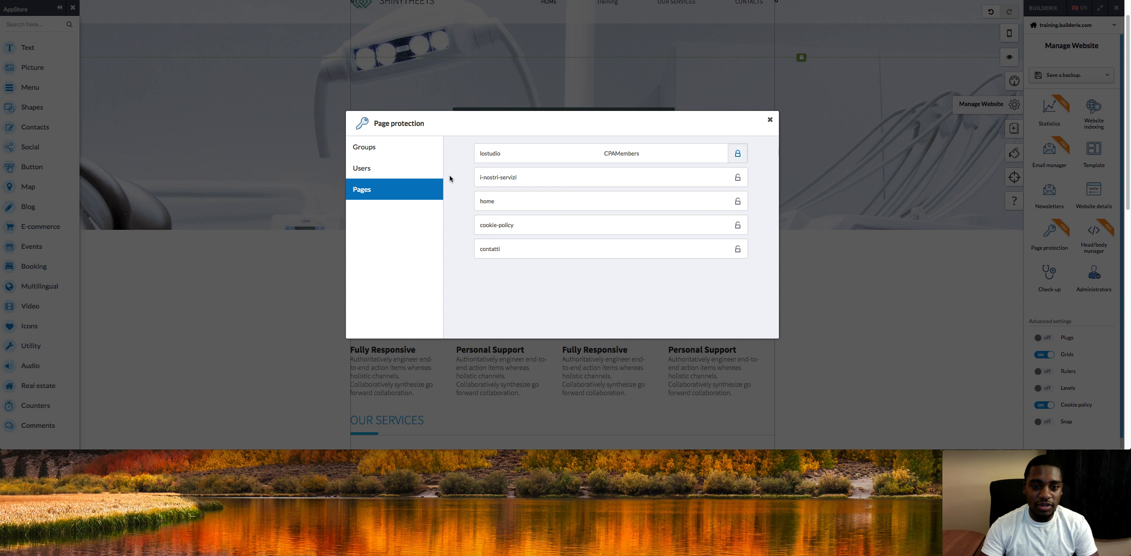
left_click(738, 178)
left_click(553, 227)
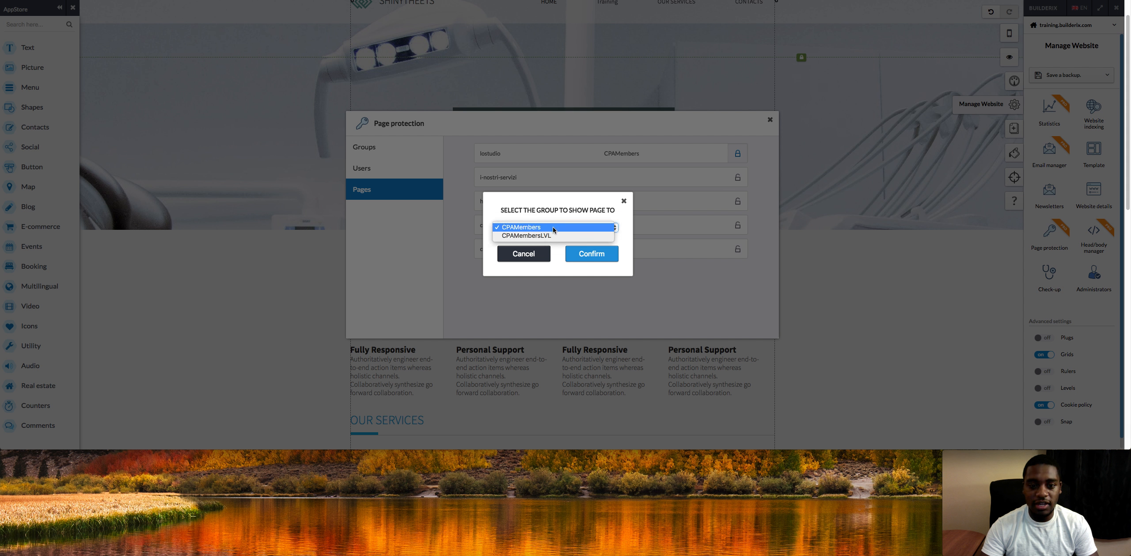
left_click(551, 235)
left_click(588, 258)
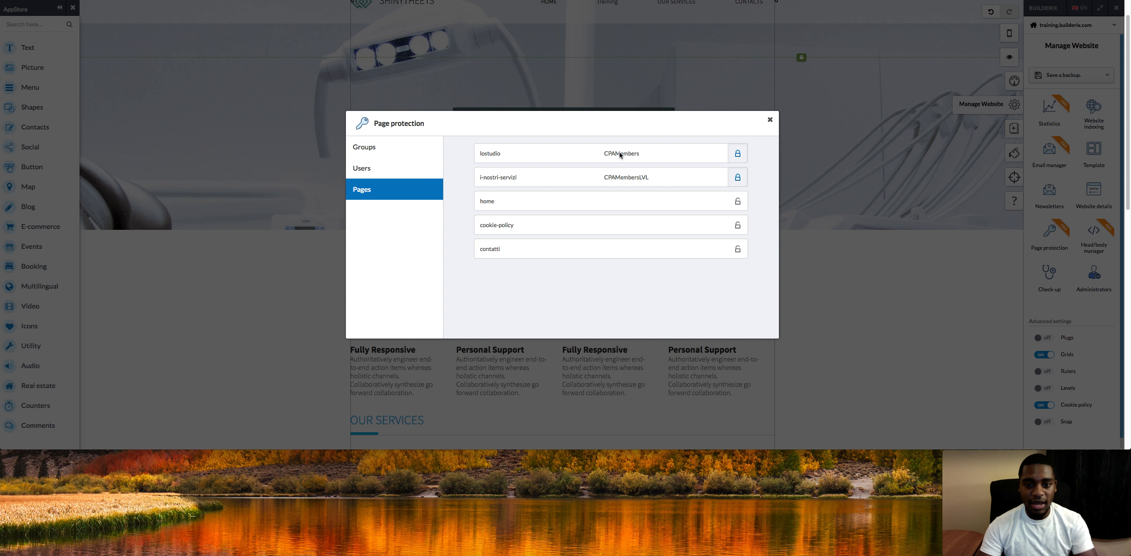
Close page protection, switch to preview and open the Training page.
left_click(770, 120)
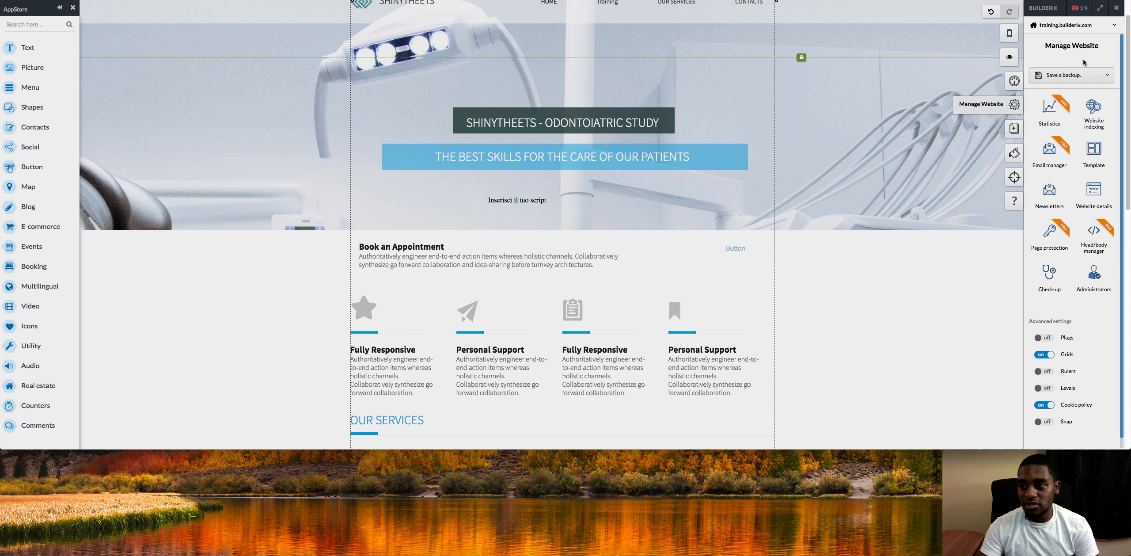
left_click(1010, 57)
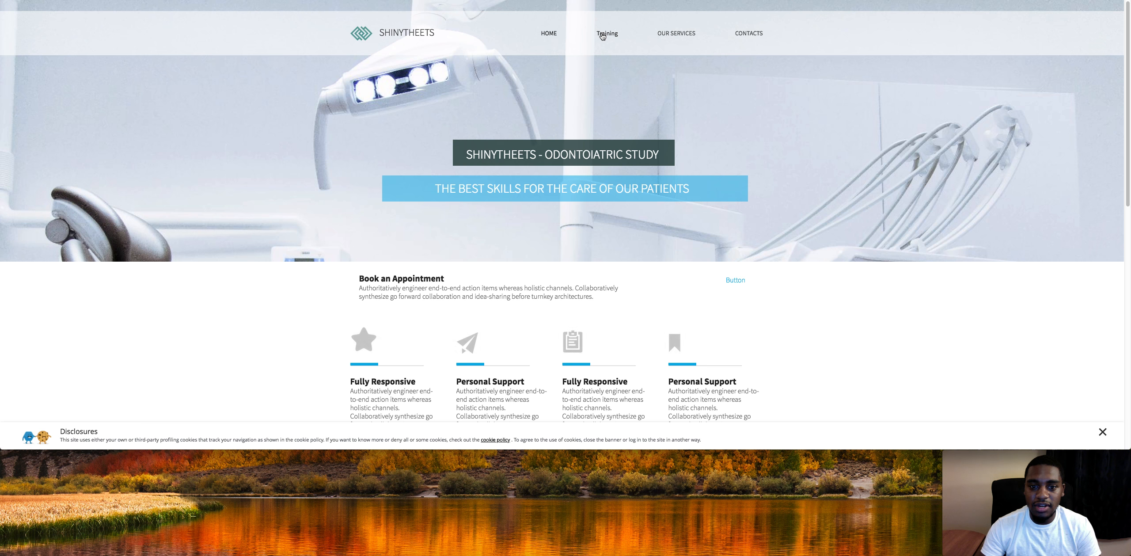
left_click(603, 36)
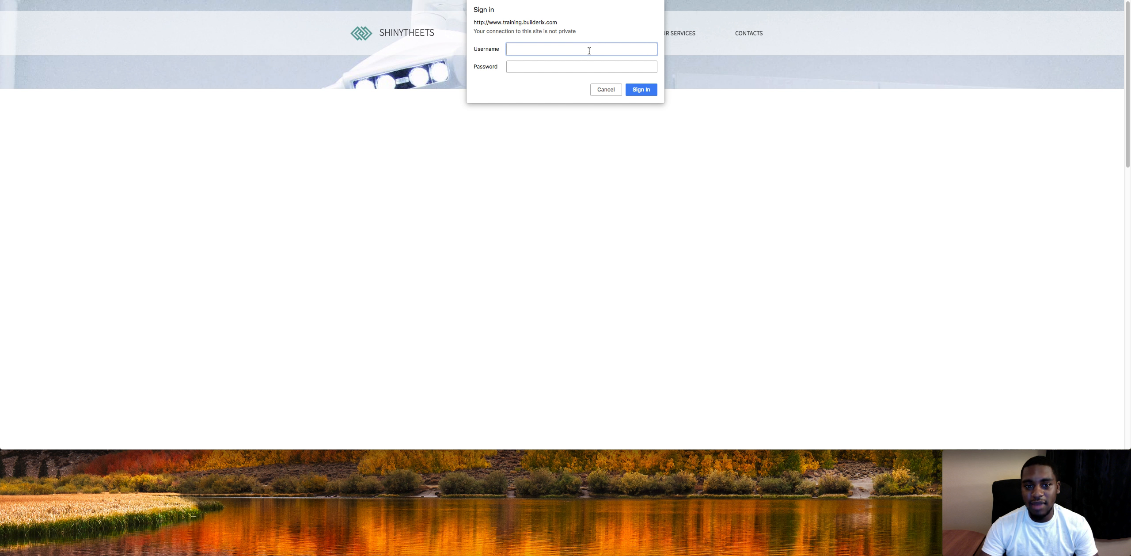
Enter a username and the account password in the sign-in prompt, sign in, and reopen the Training page.
left_click(564, 67)
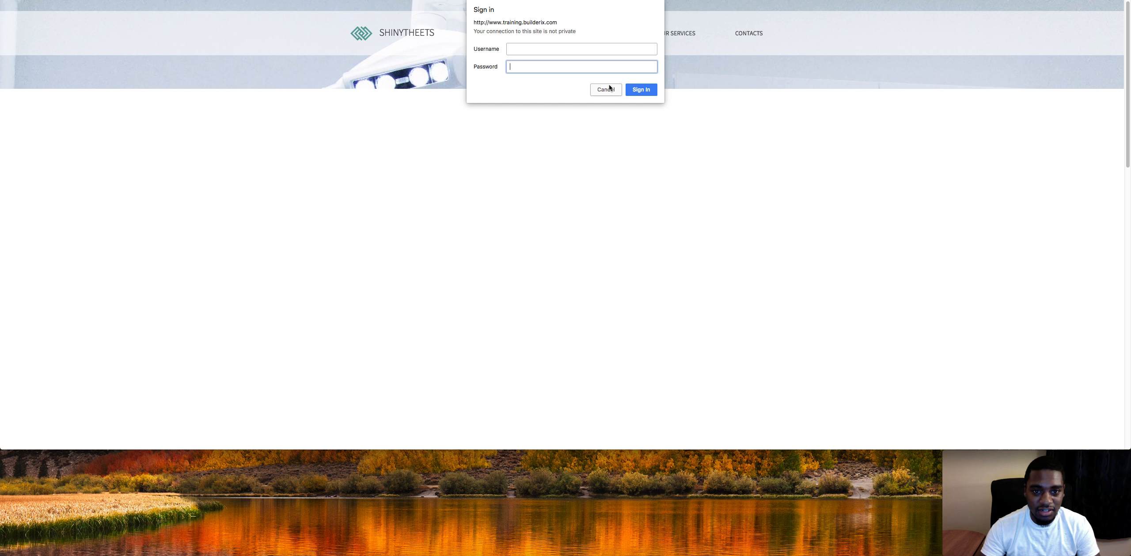
left_click(531, 53)
type("fcfftdgt")
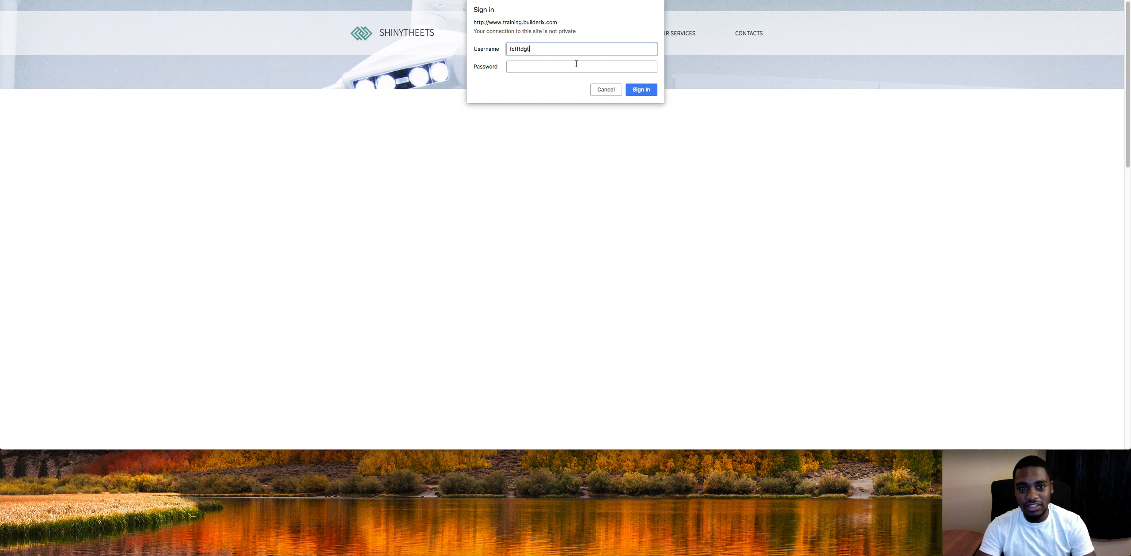
left_click(577, 65)
type("********")
left_click(639, 89)
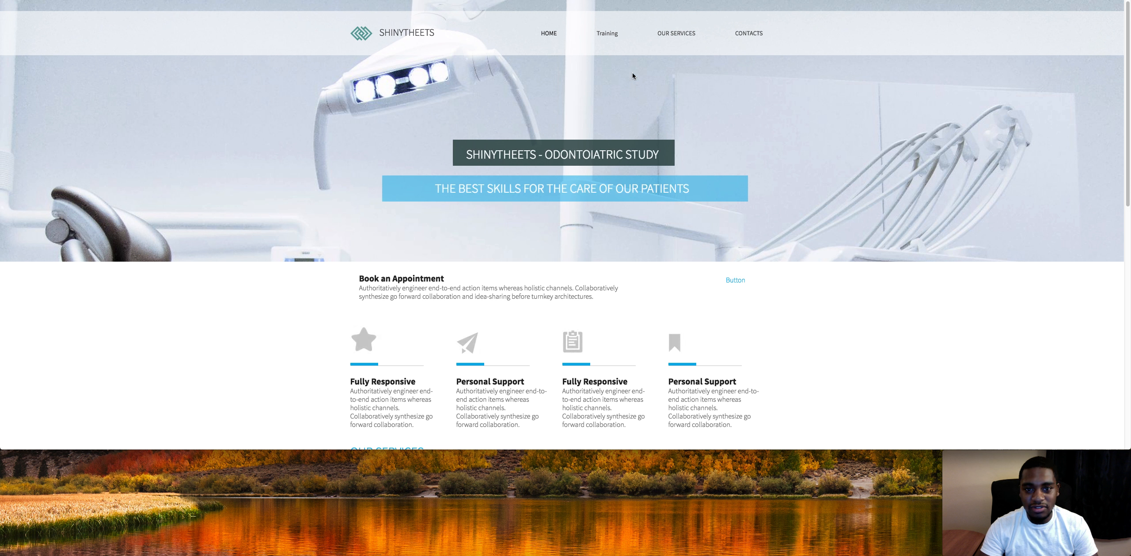
left_click(617, 35)
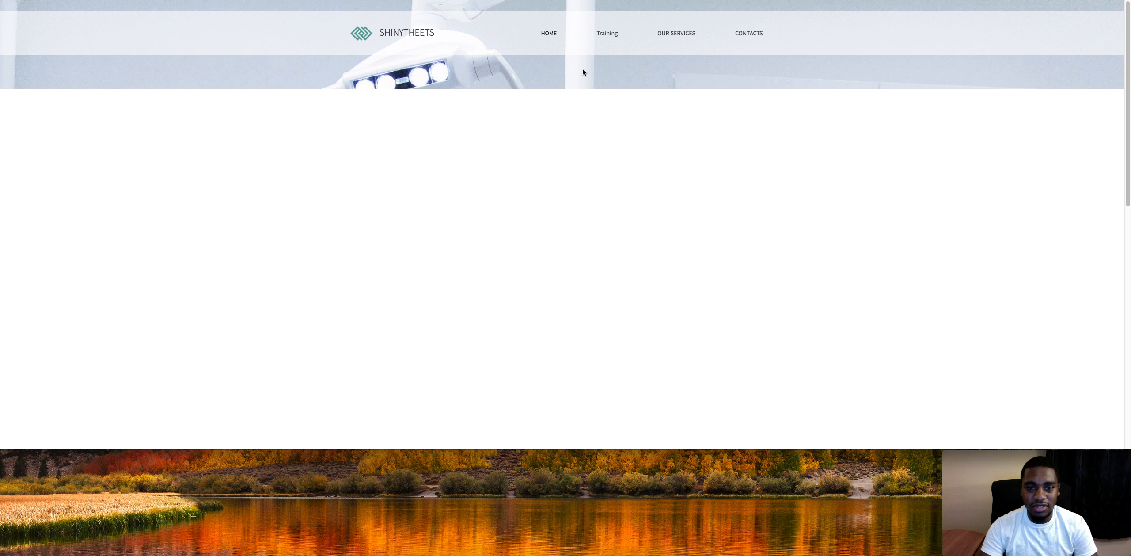
left_click(603, 34)
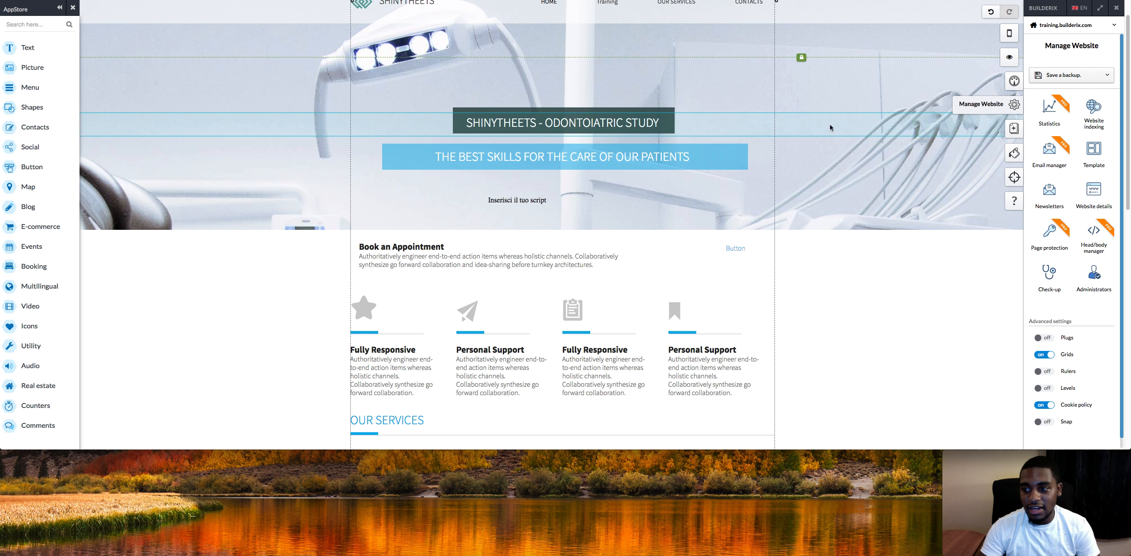
Add a page-protection user named test with its password in the CPAMembers group, confirm, and close page protection.
left_click(1049, 234)
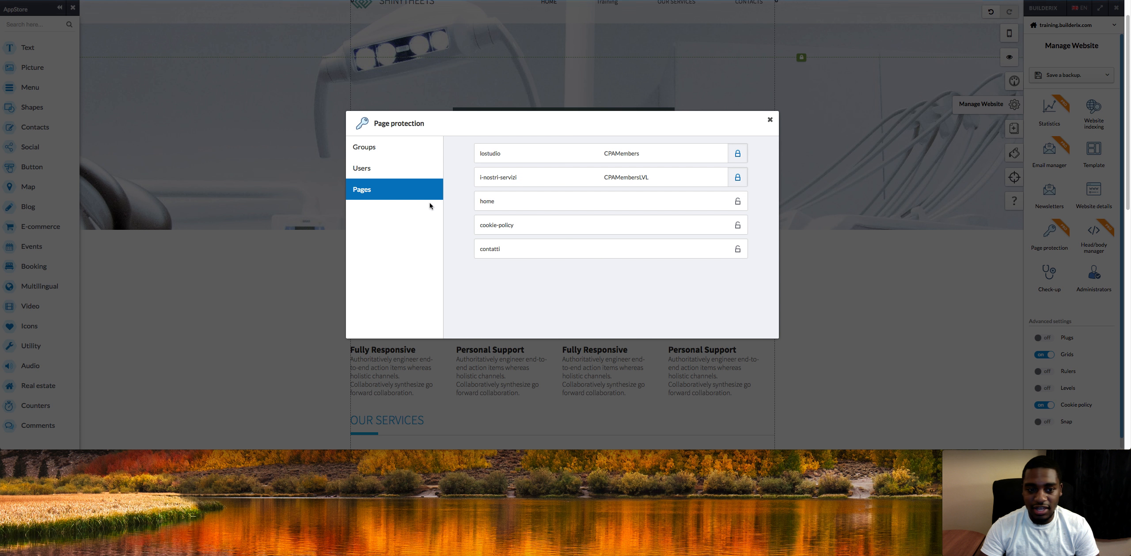
left_click(400, 170)
left_click(692, 172)
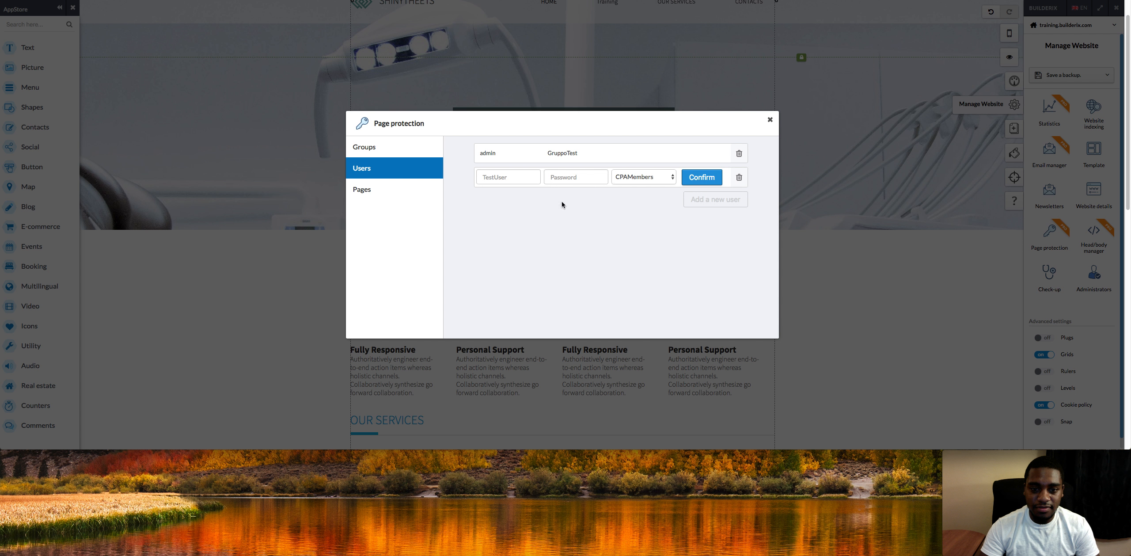
left_click(508, 176)
type("test")
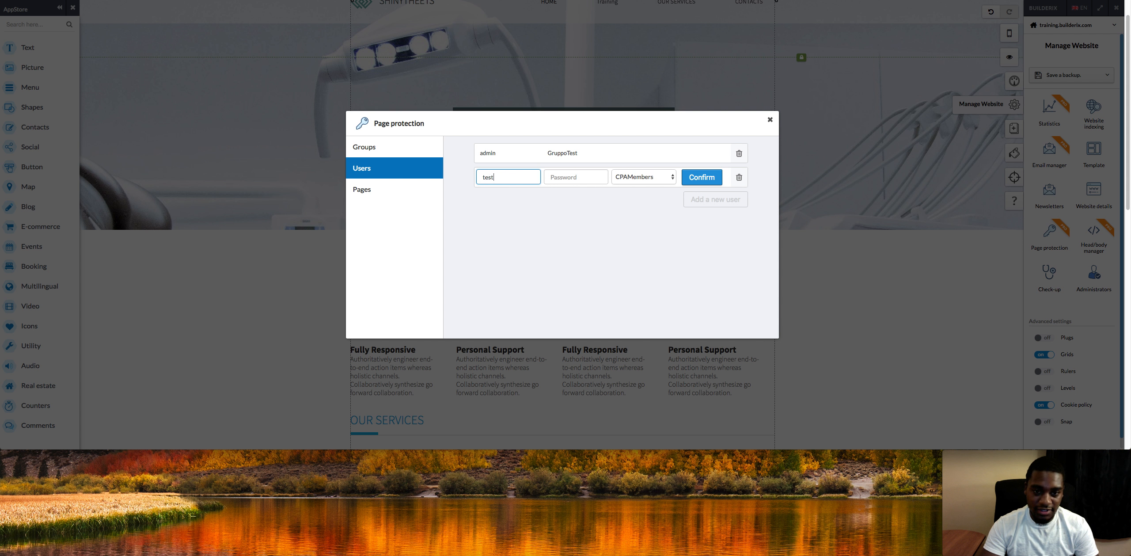
left_click(594, 179)
type("test")
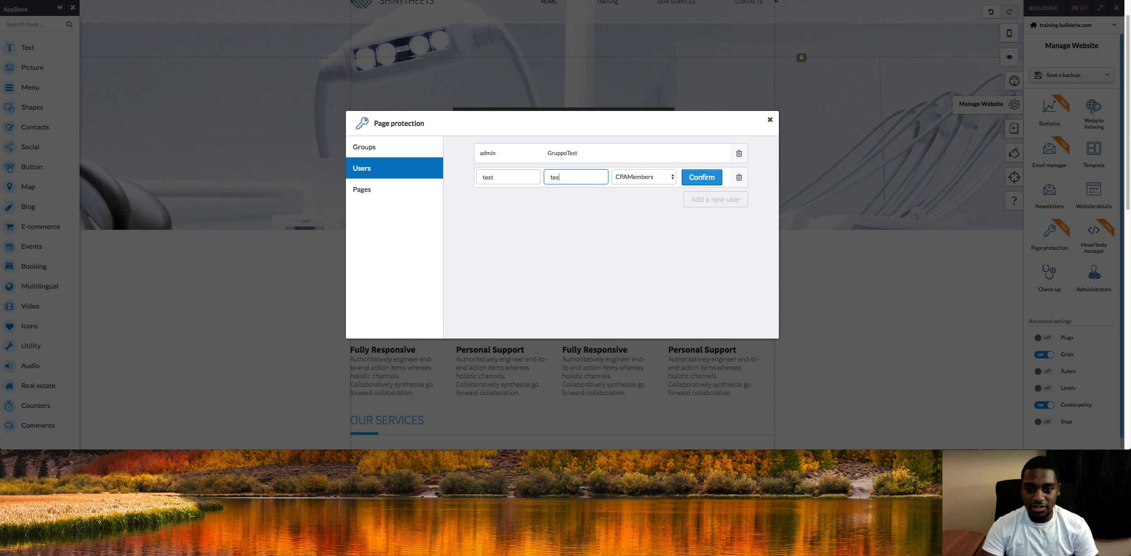
left_click(700, 180)
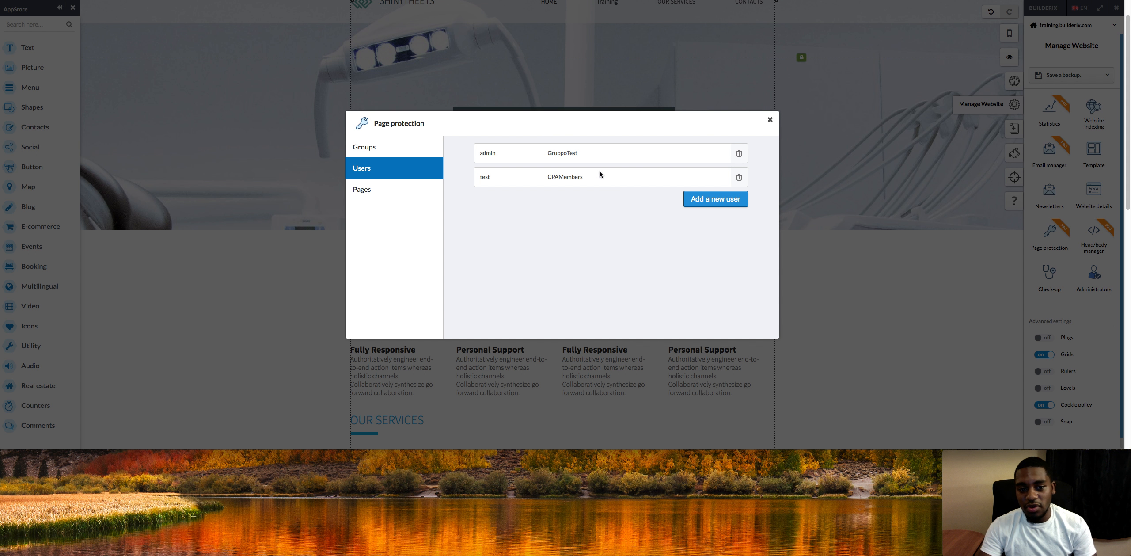
left_click(769, 121)
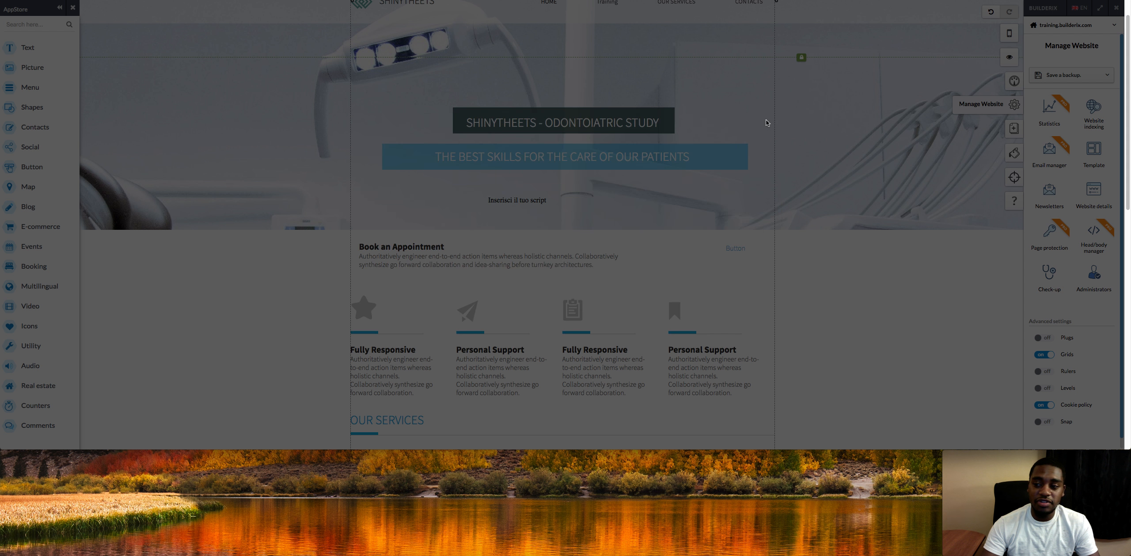
Examine the Newsletter panel and the Statistics control panel's visit statistics and keywords, closing each afterwards.
left_click(1048, 199)
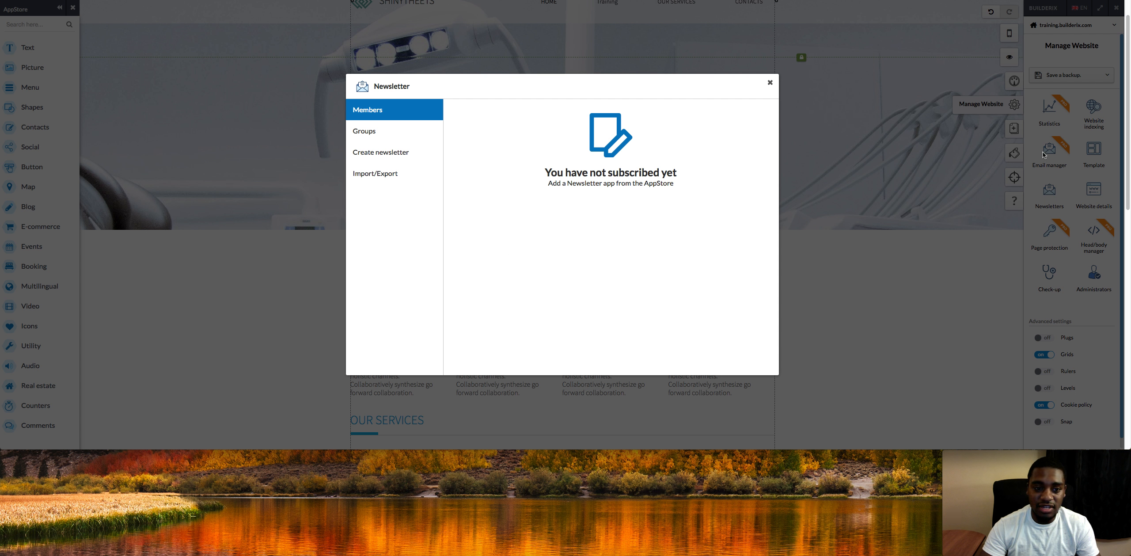
left_click(771, 83)
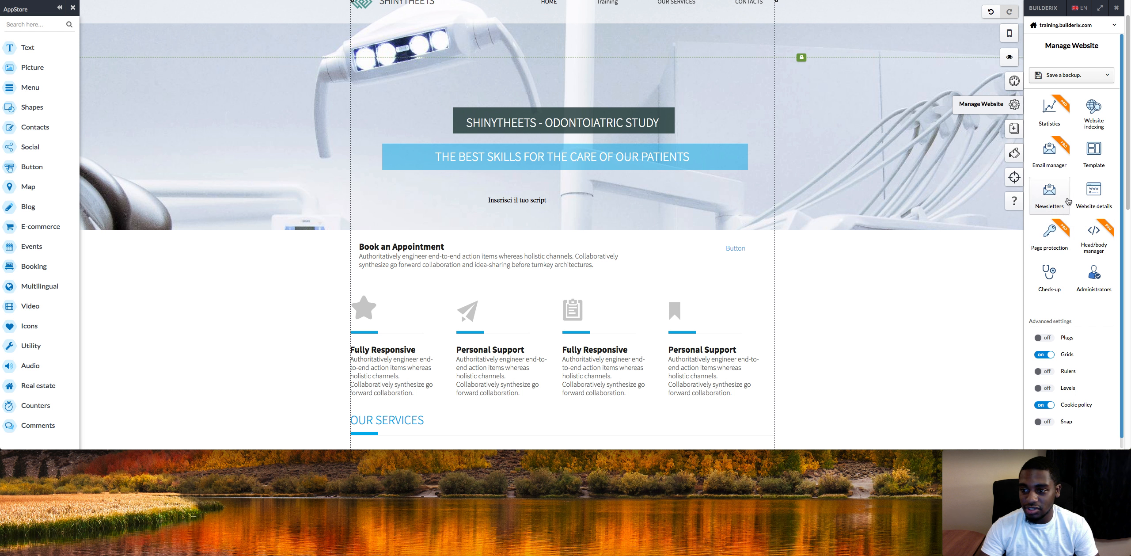
left_click(1053, 114)
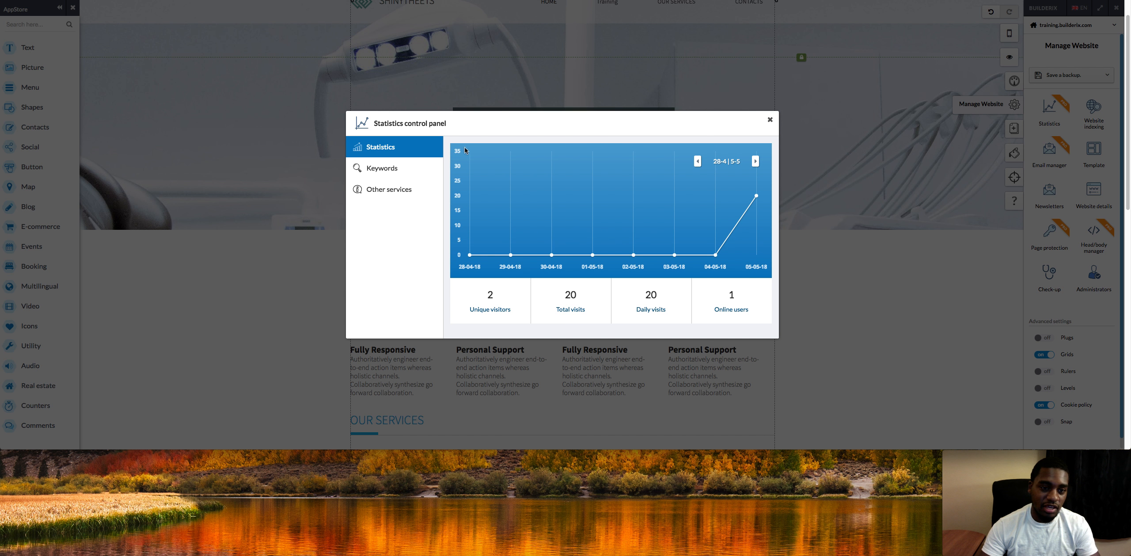
left_click(416, 170)
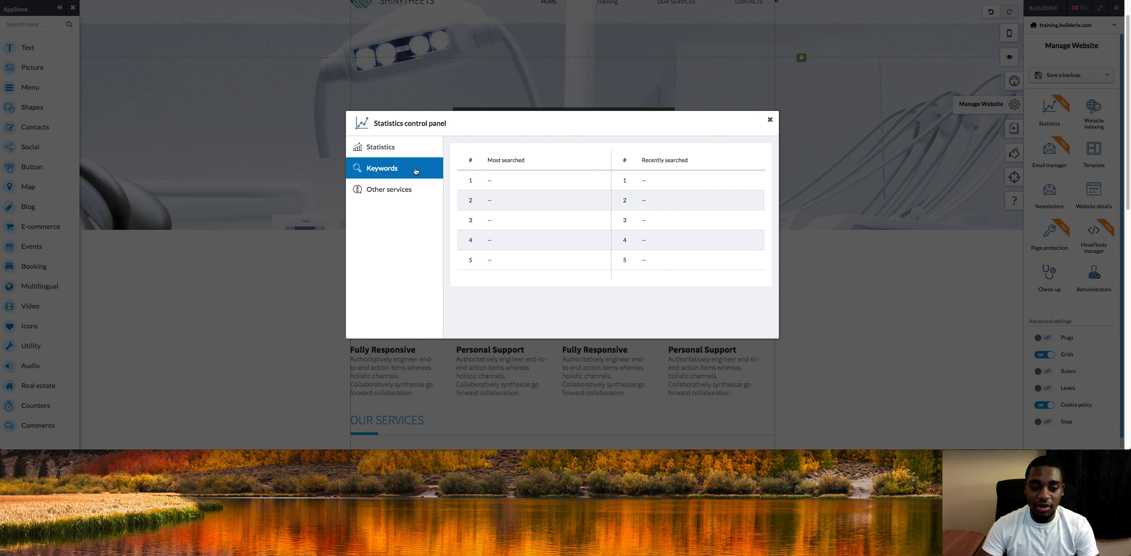
left_click(404, 153)
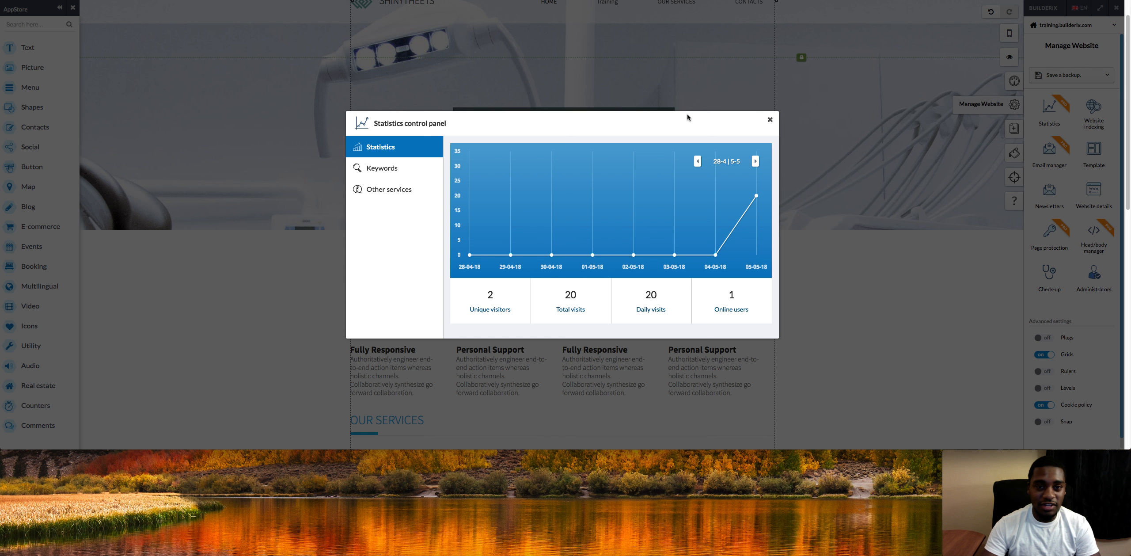
left_click(771, 120)
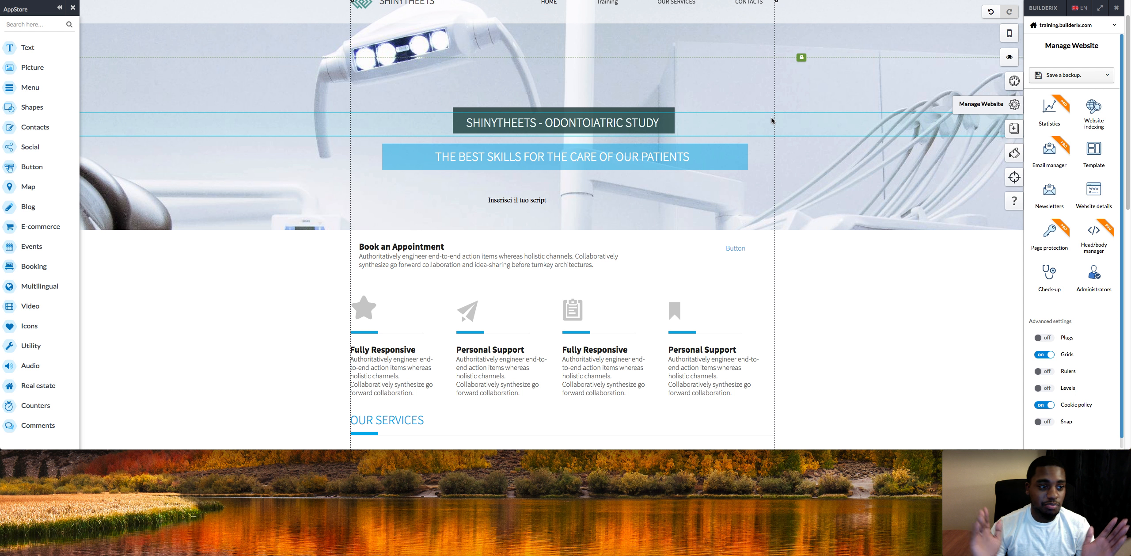